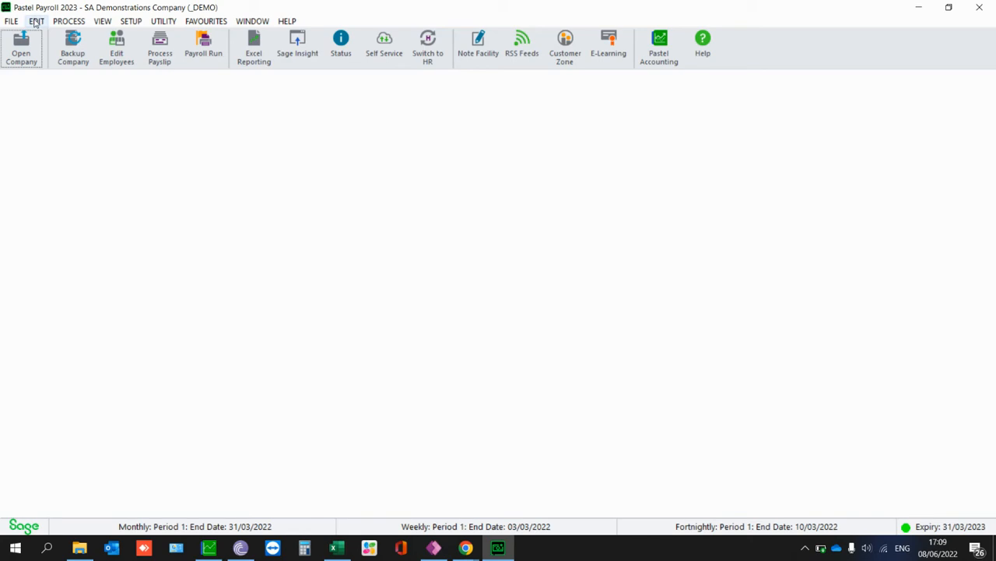
- Open employee 001's masterfile record and view their residential and postal addresses
left_click(35, 21)
left_click(86, 52)
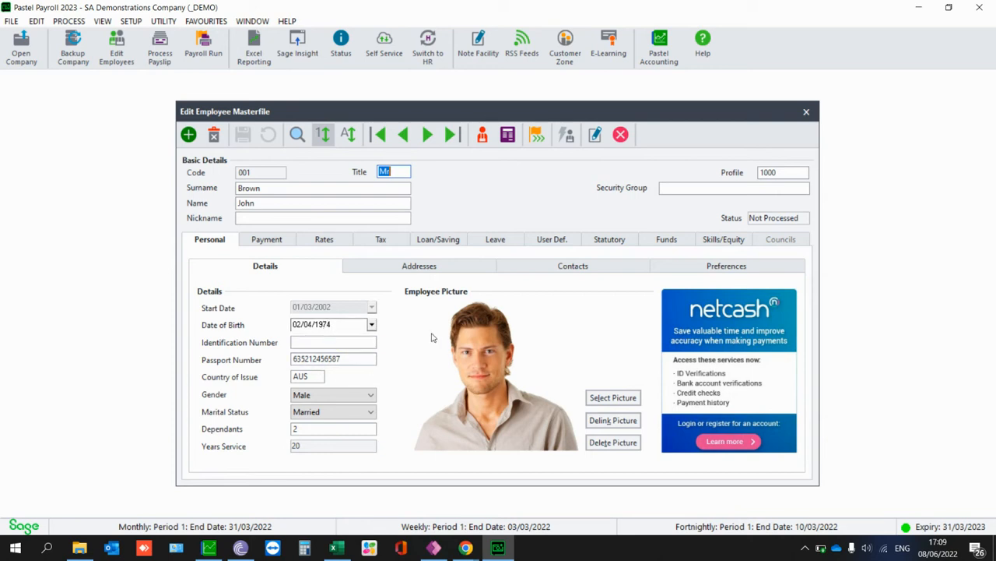
left_click(430, 268)
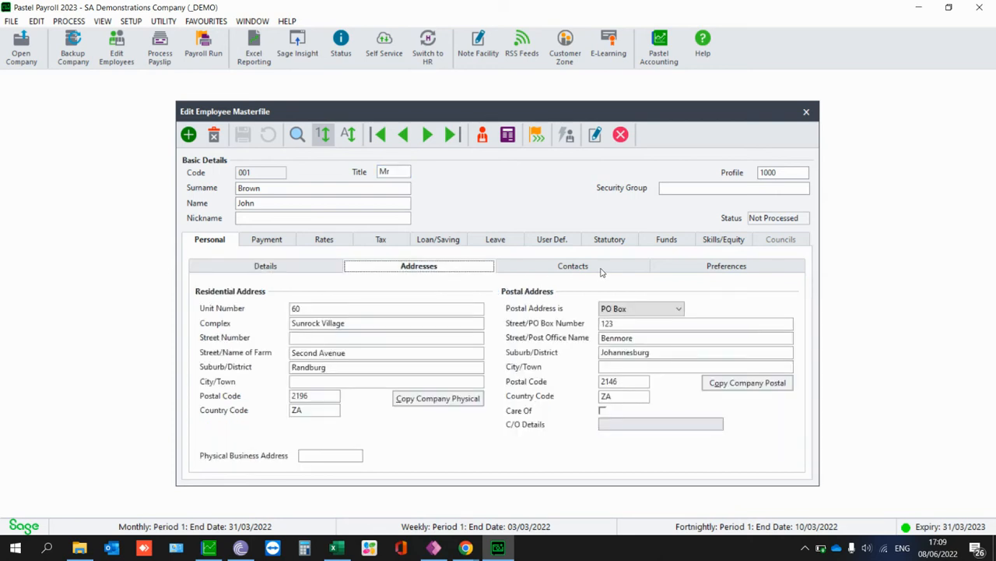
- Review the employee's loans/savings and leave balances, then close the record
left_click(438, 239)
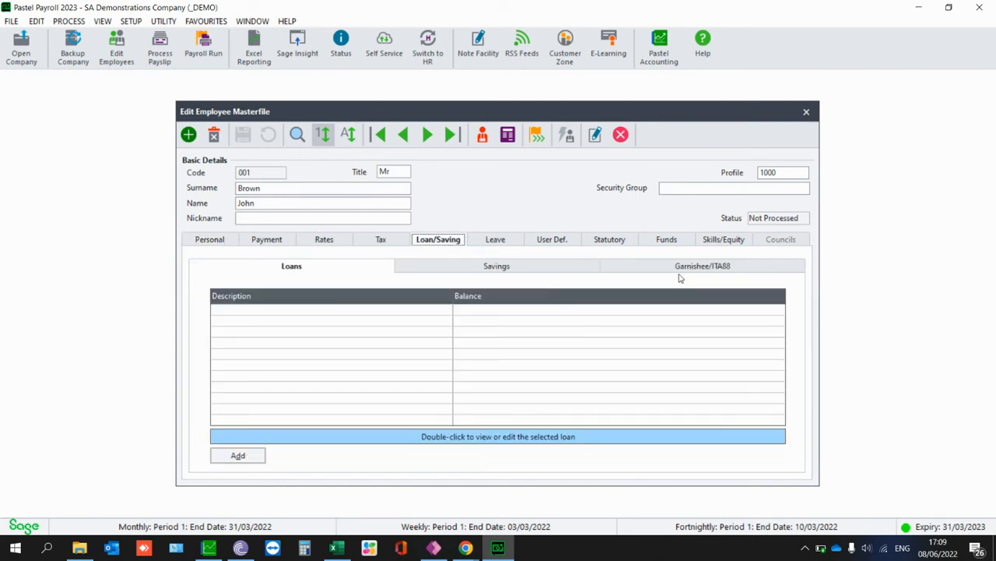
left_click(505, 242)
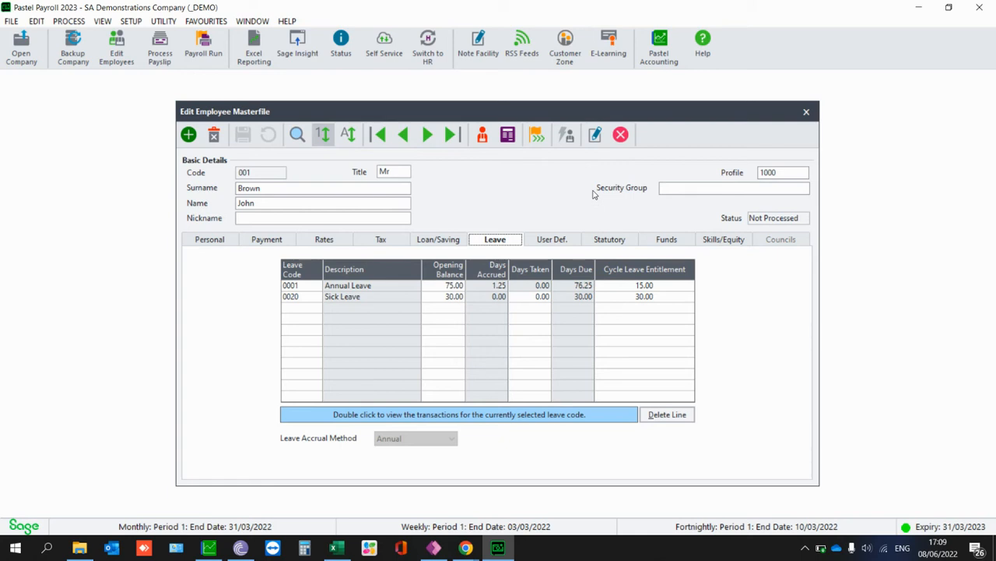
left_click(623, 137)
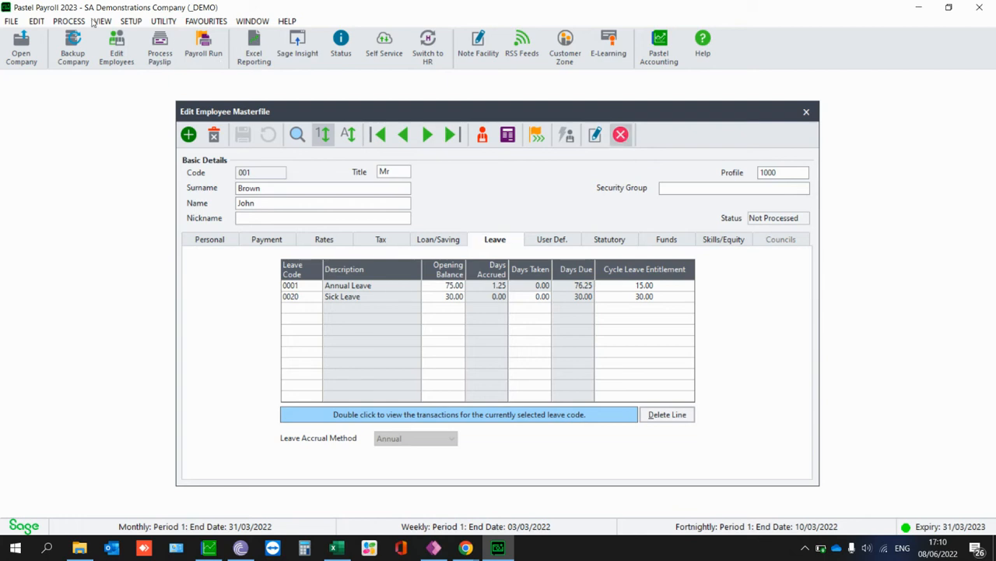
- Open payslip processing filtered to income transactions and move to employee 003's payslip
left_click(68, 21)
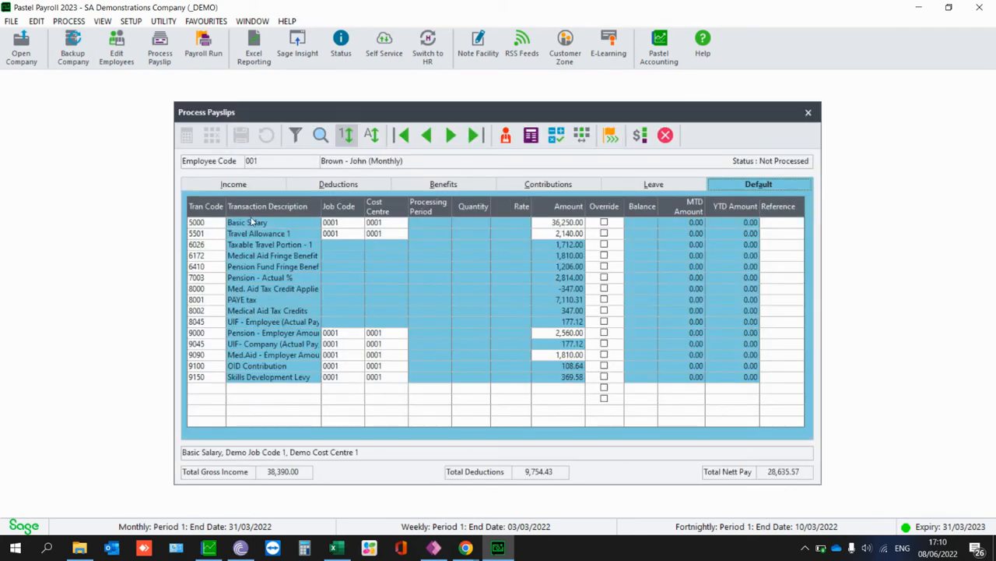
left_click(217, 186)
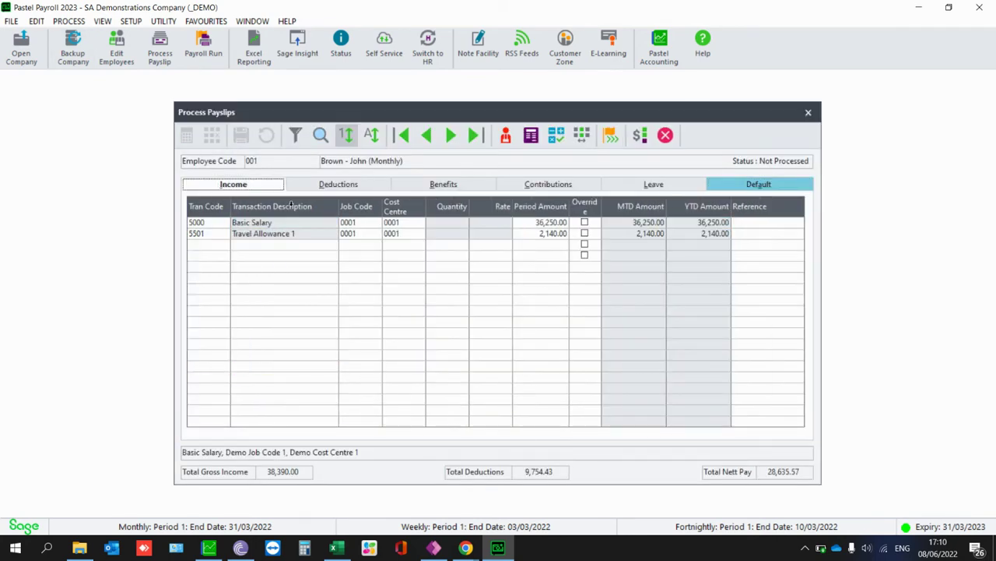
left_click(555, 223)
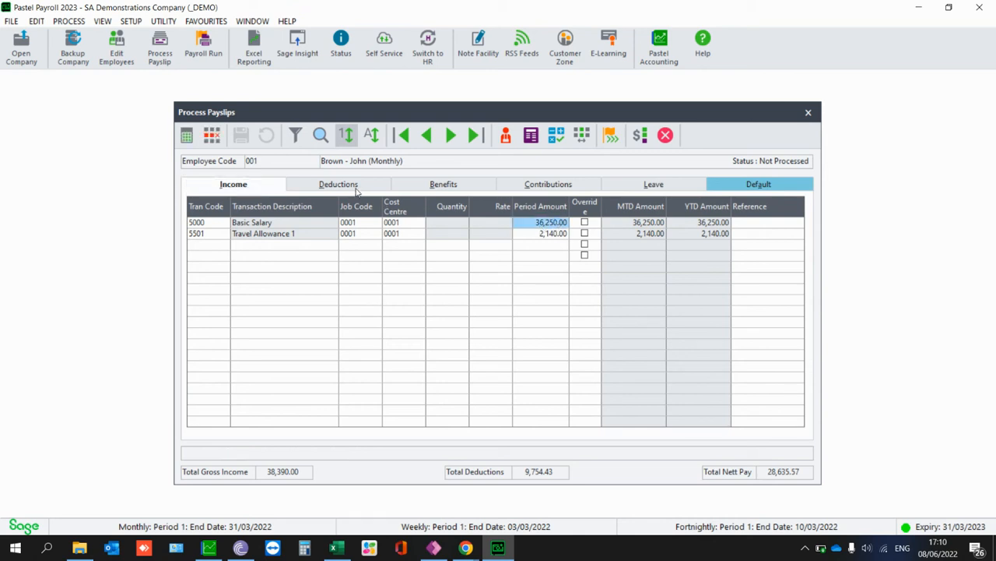
left_click(450, 136)
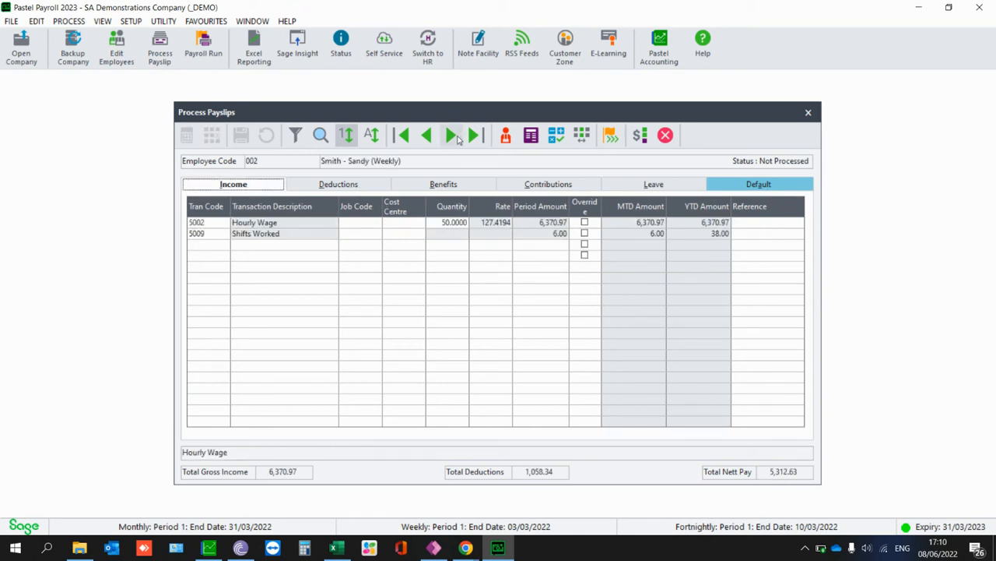
left_click(450, 136)
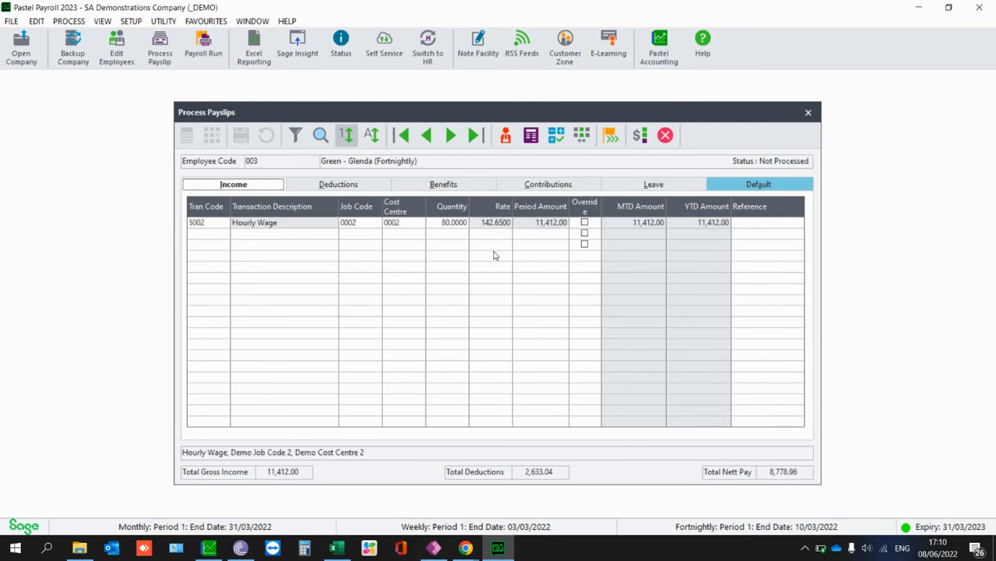
- Change employee 003's Hourly Wage quantity to 50 (gross 7,132.50) and save the payslip
left_click(450, 225)
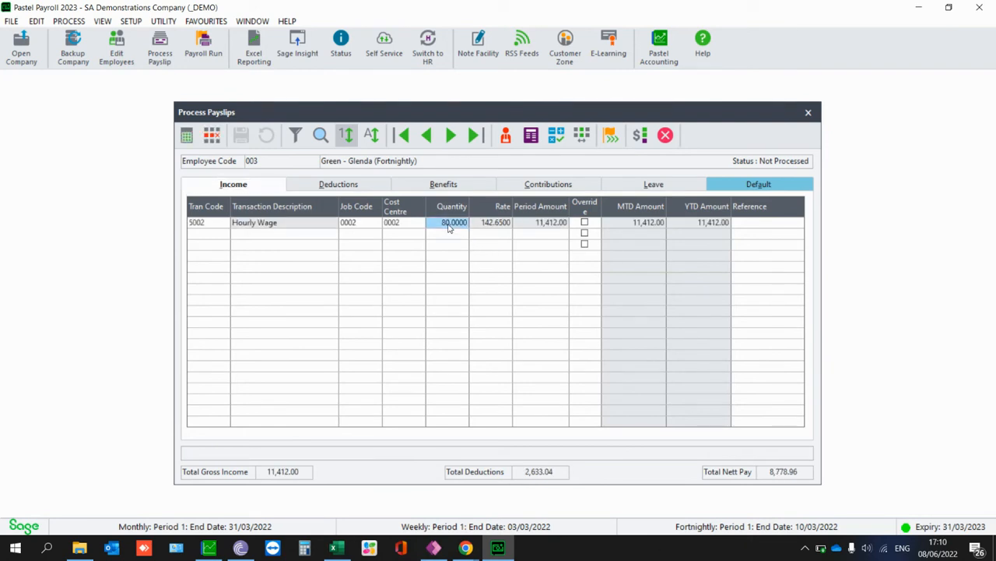
type("50")
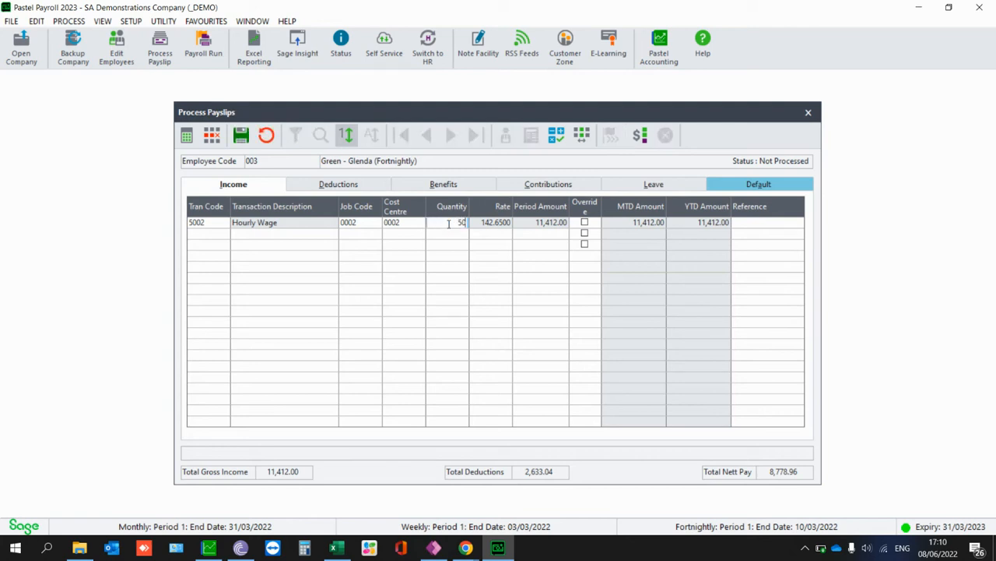
key("Return")
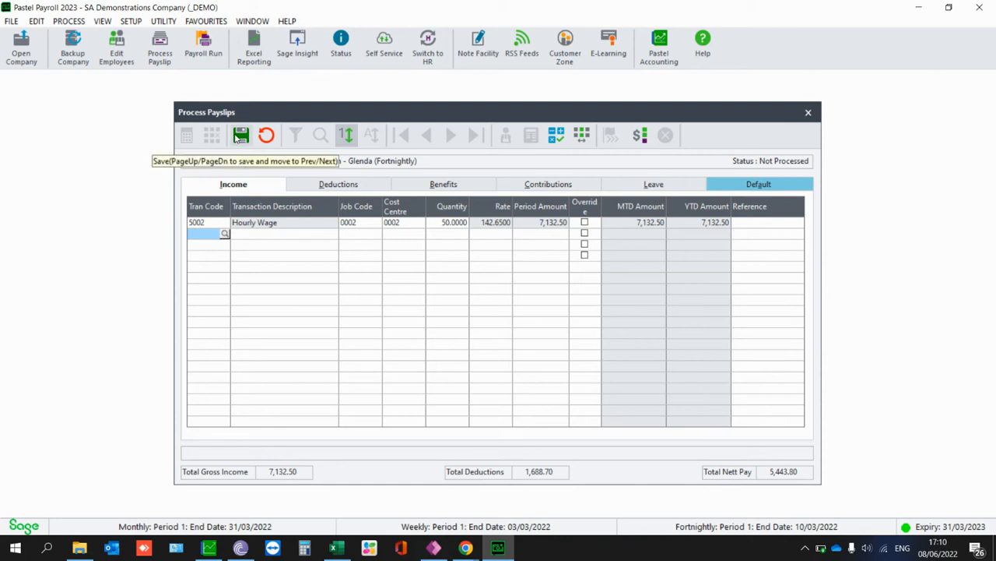
left_click(241, 135)
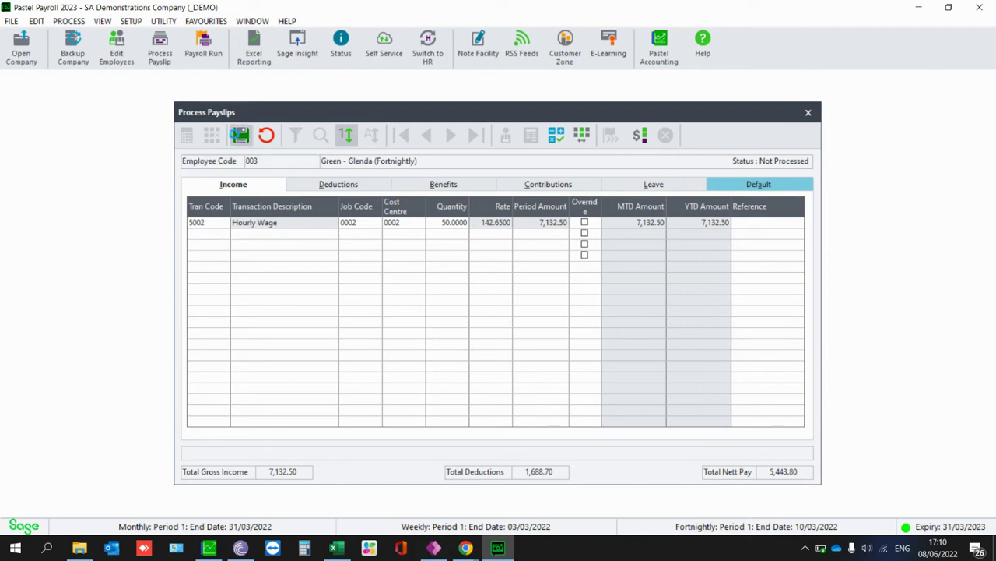
left_click(808, 112)
left_click(68, 21)
mouse_move(99, 64)
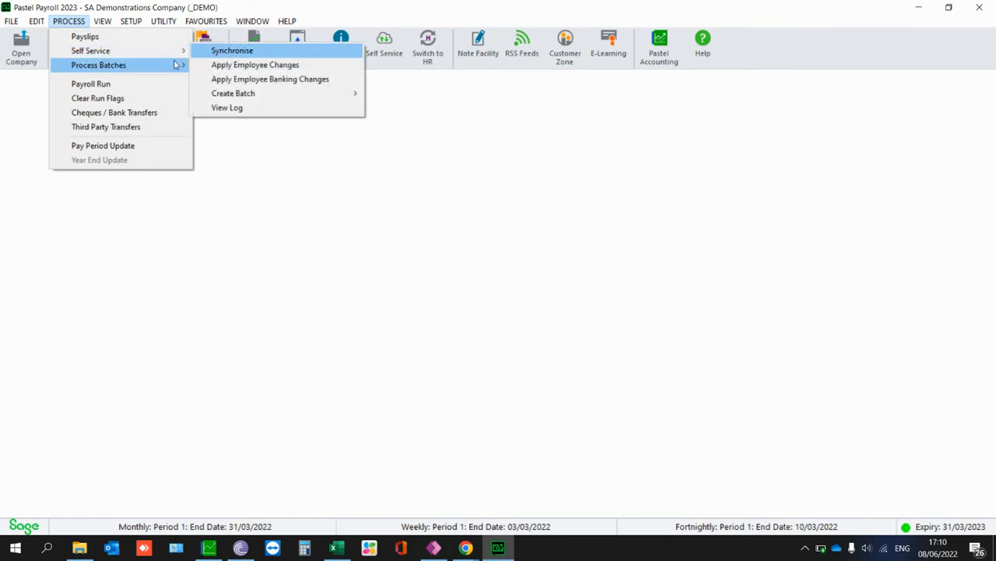
- Start a batch transaction line and pick employee 001 from the employee lookup
left_click(242, 65)
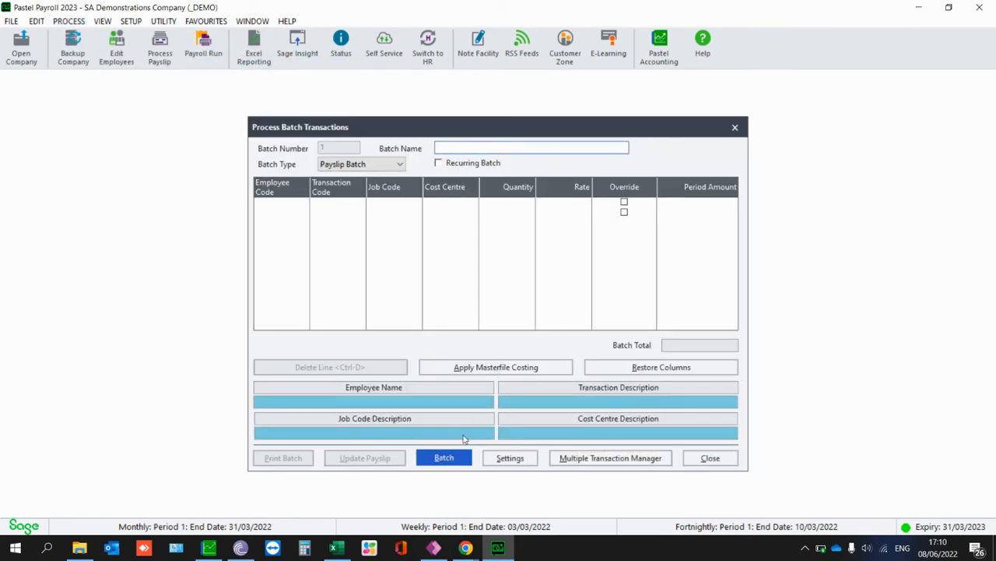
left_click(280, 203)
type("a")
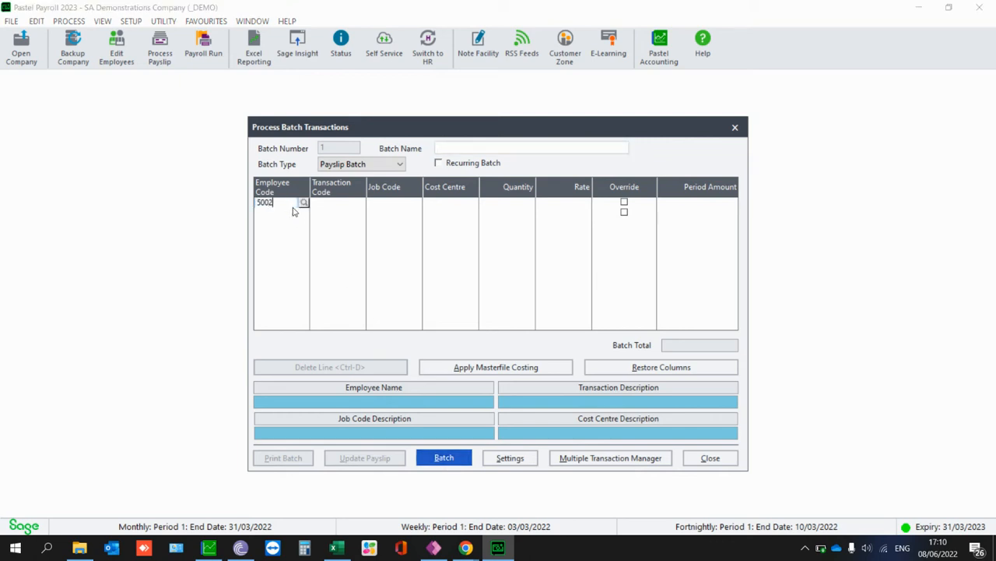
key("Return")
key("Return")
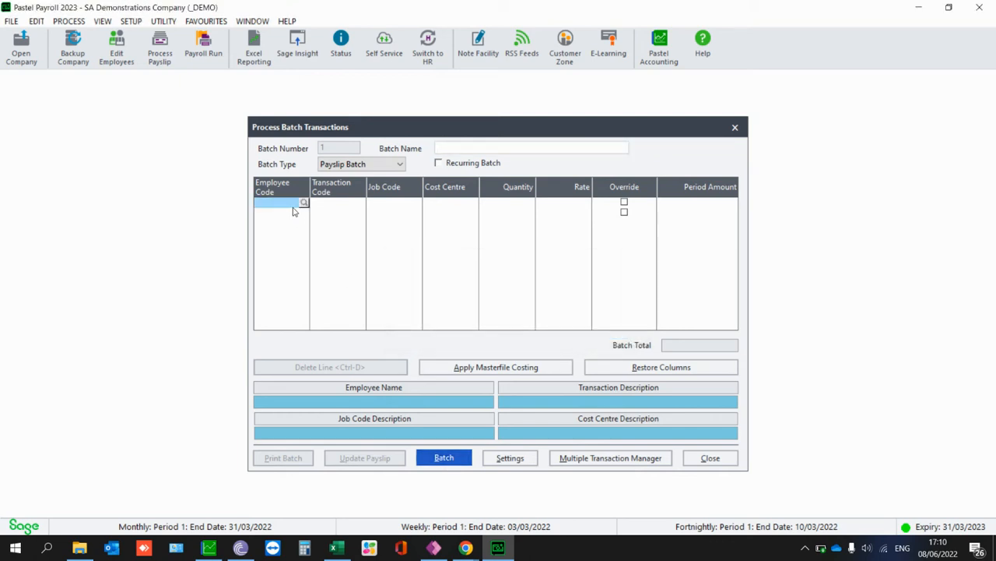
left_click(303, 204)
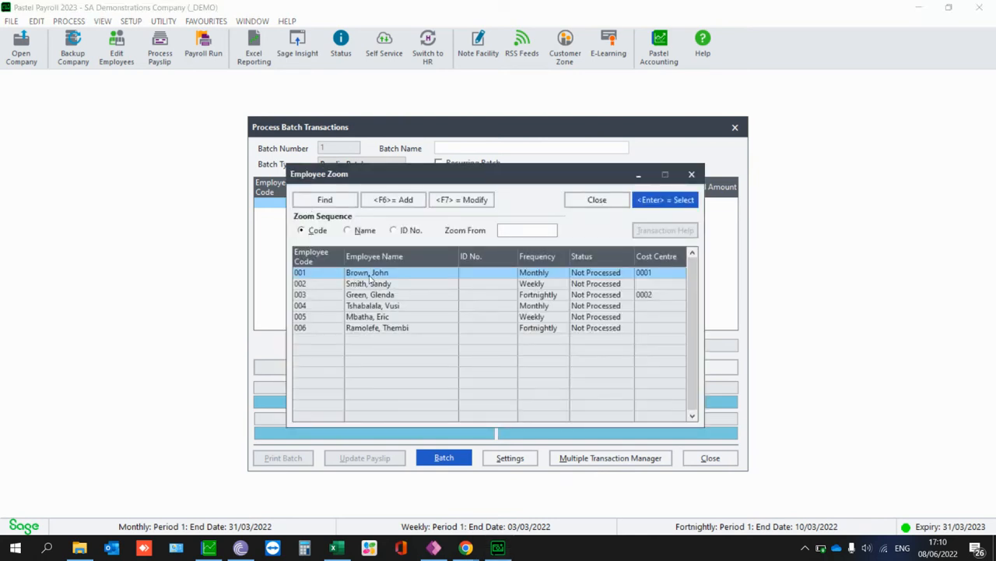
double_click(369, 274)
- Enter code 5002 Hourly Wage with quantity 200 (total 41,820.48) and close batch entry
key("Tab")
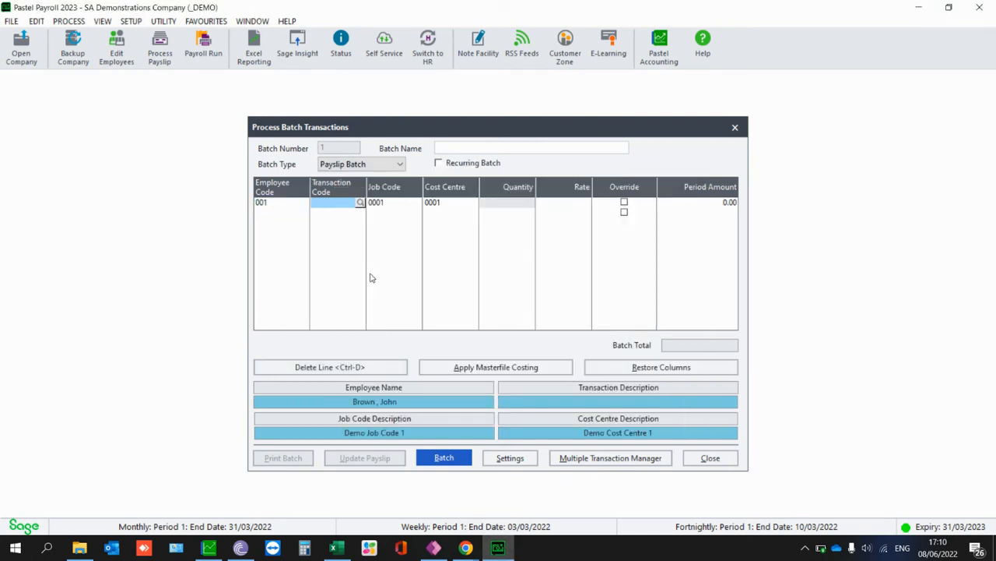
type("5002")
key("Tab")
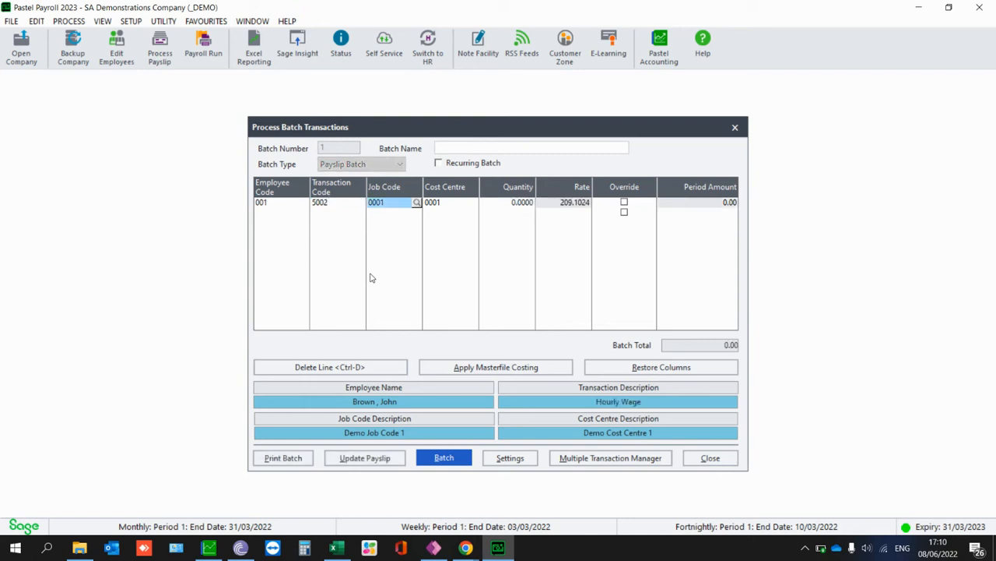
key("Tab")
key("Tab")
type("200")
key("Tab")
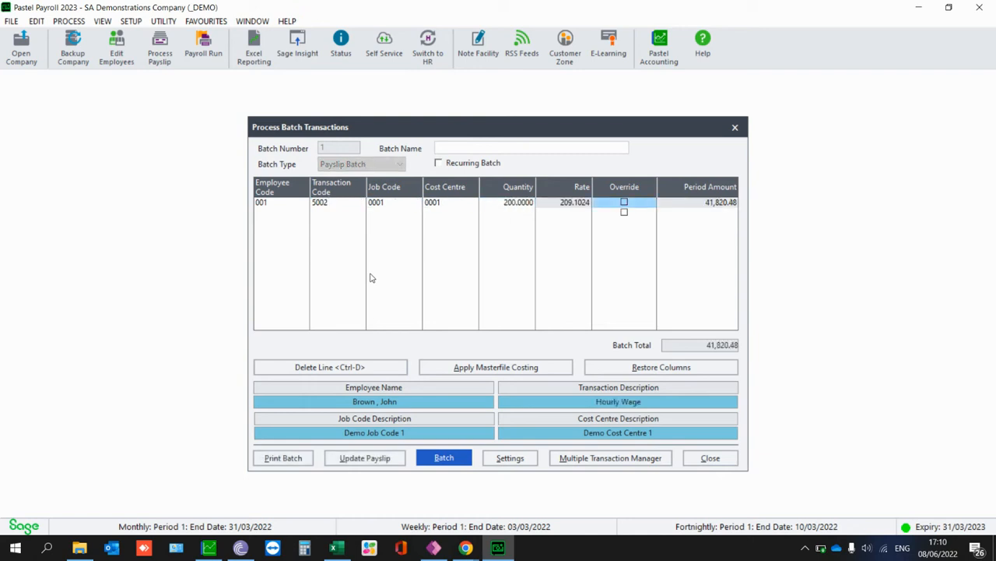
key("Tab")
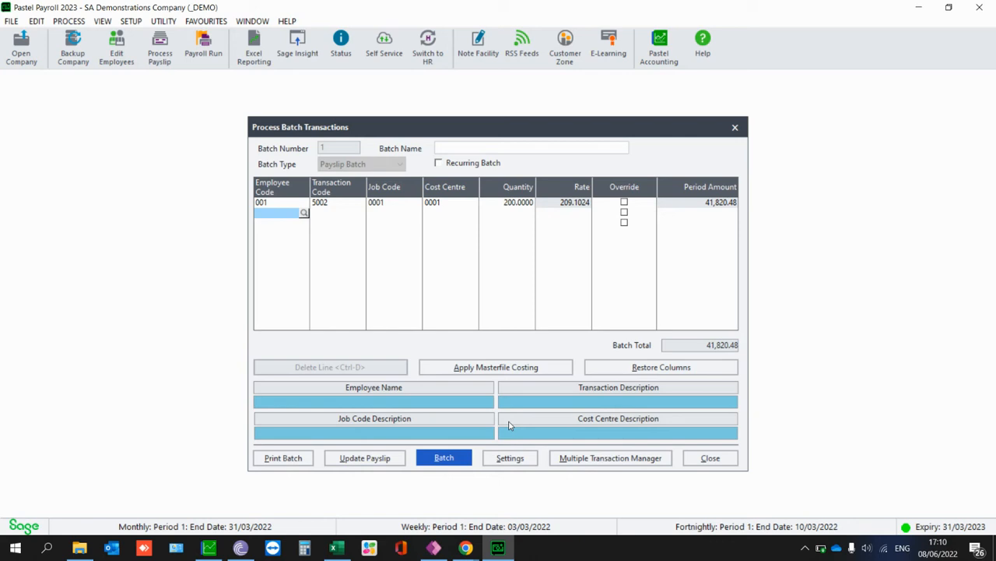
left_click(735, 127)
- Discard the batch, start the Pay Reconciliation report and select all employees
left_click(518, 332)
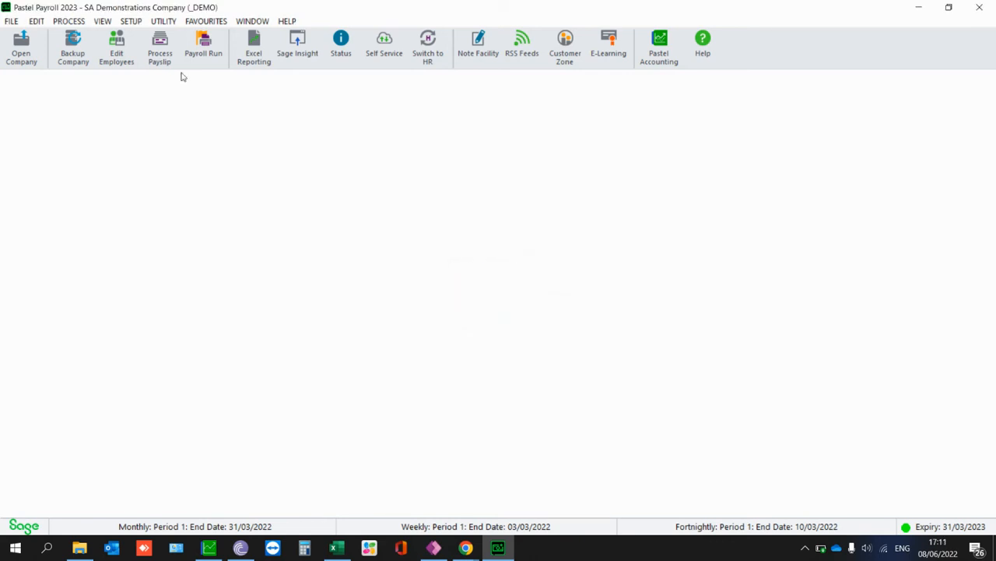
left_click(70, 21)
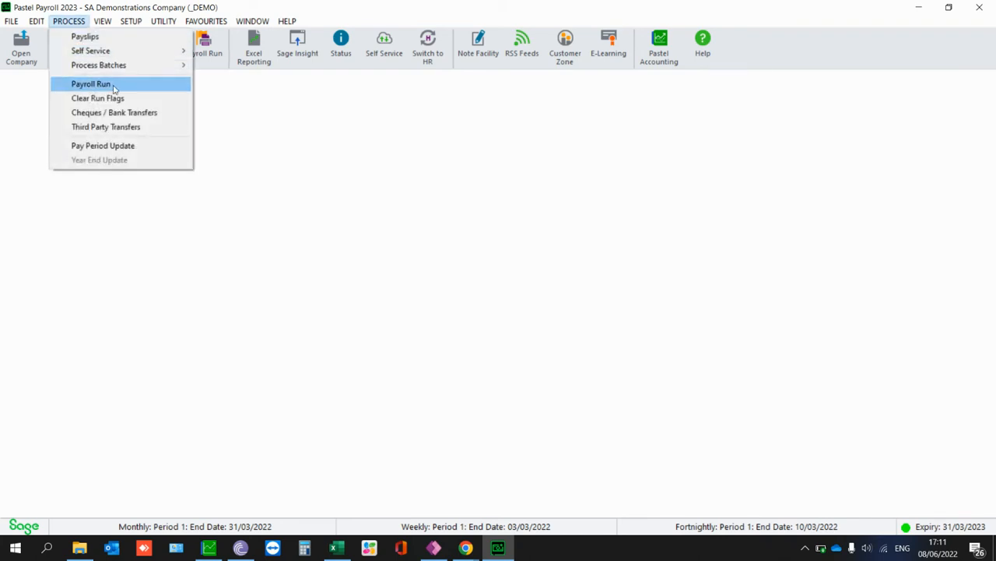
left_click(103, 21)
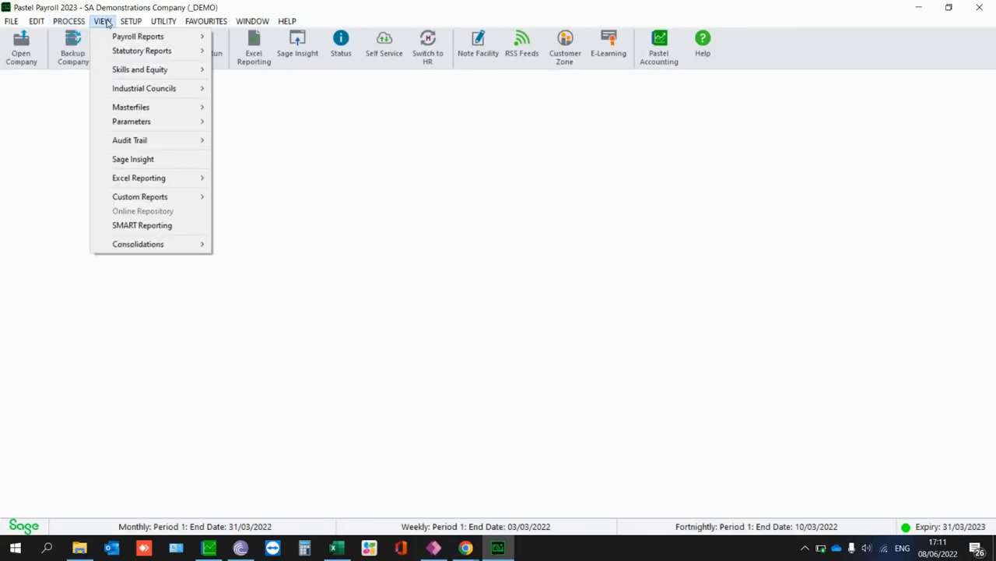
mouse_move(137, 36)
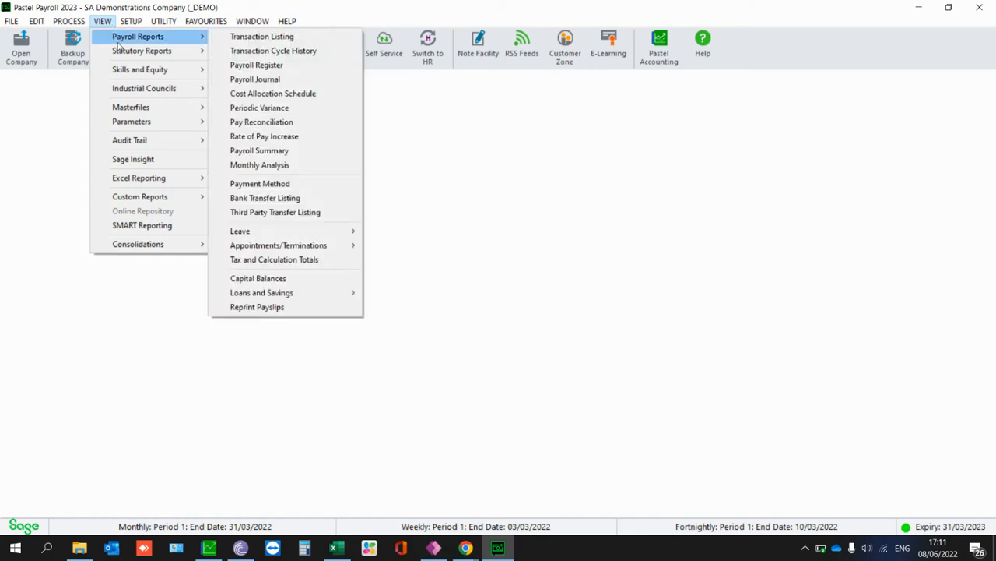
left_click(261, 122)
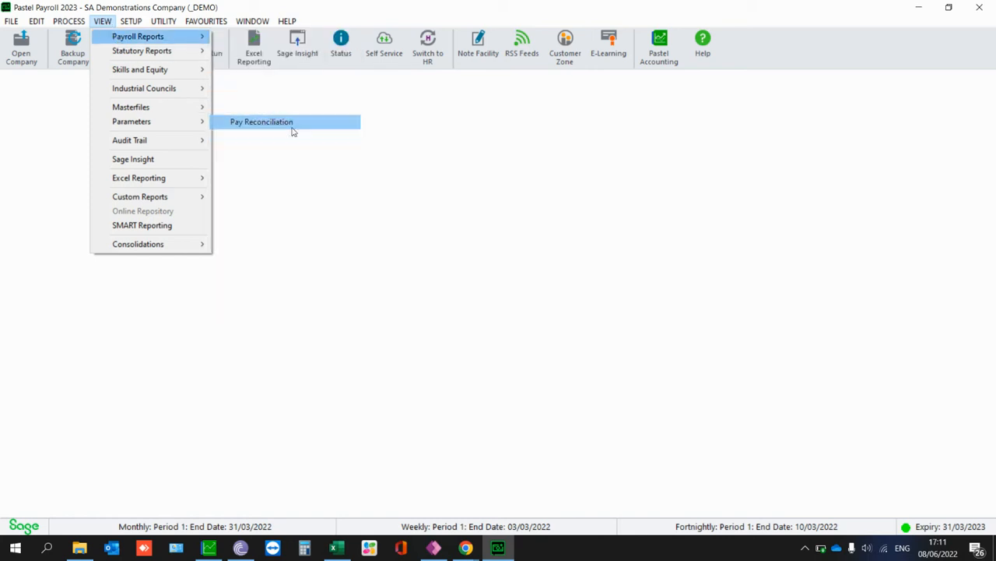
left_click(570, 331)
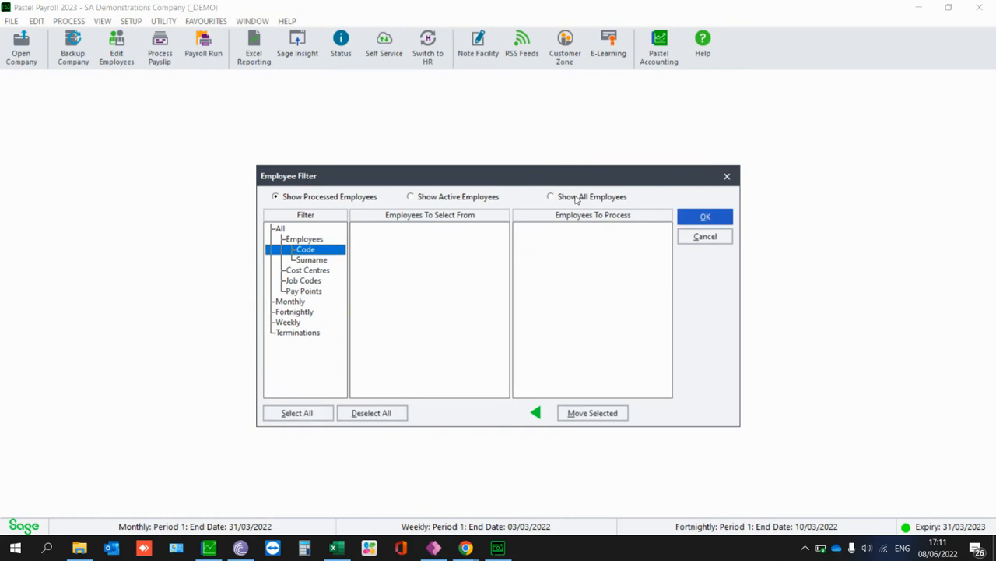
left_click(551, 197)
left_click(705, 216)
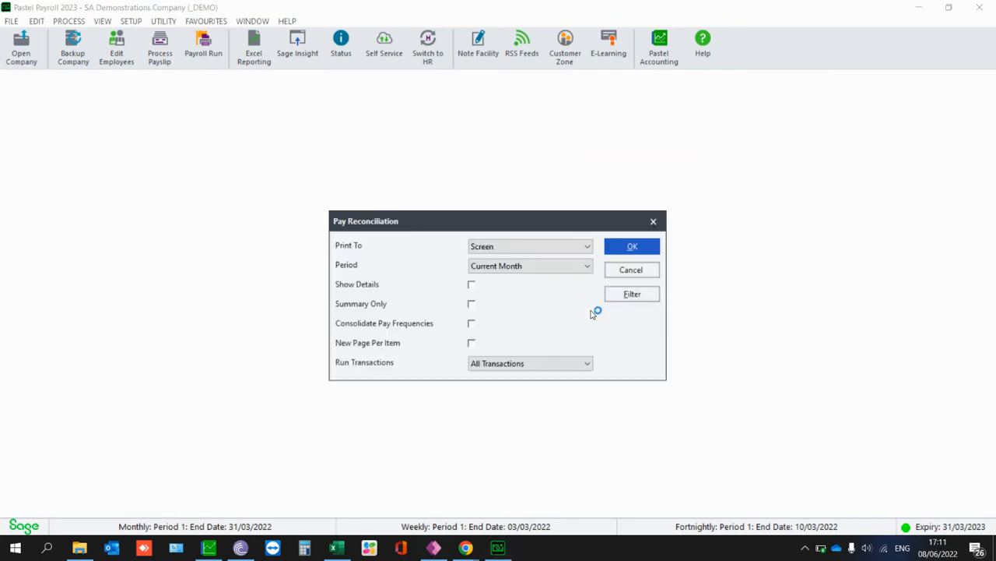
- Run the reconciliation with Show Details, view the final totals page (147,045.47) and close it
left_click(471, 284)
left_click(632, 247)
left_click(596, 331)
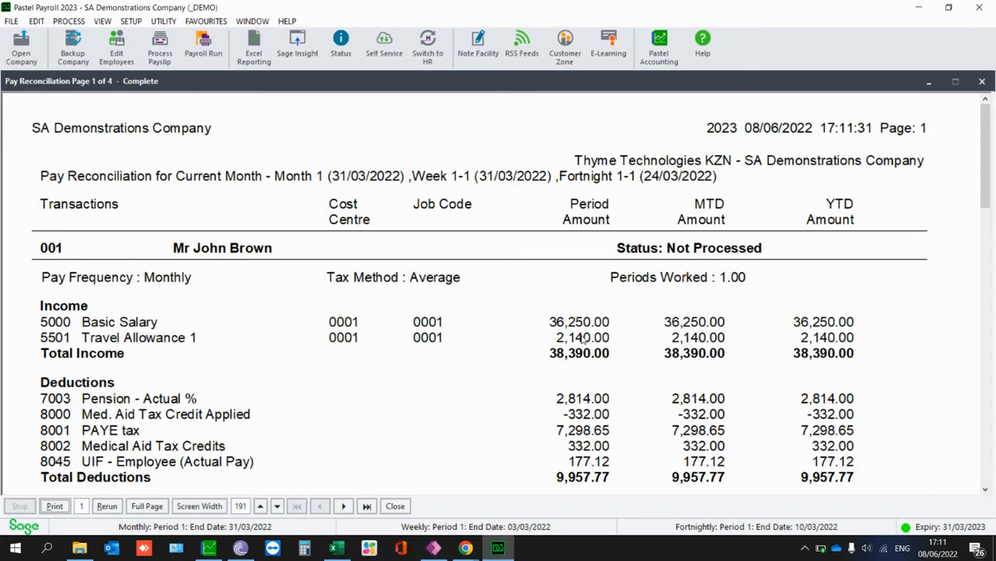
left_click(367, 506)
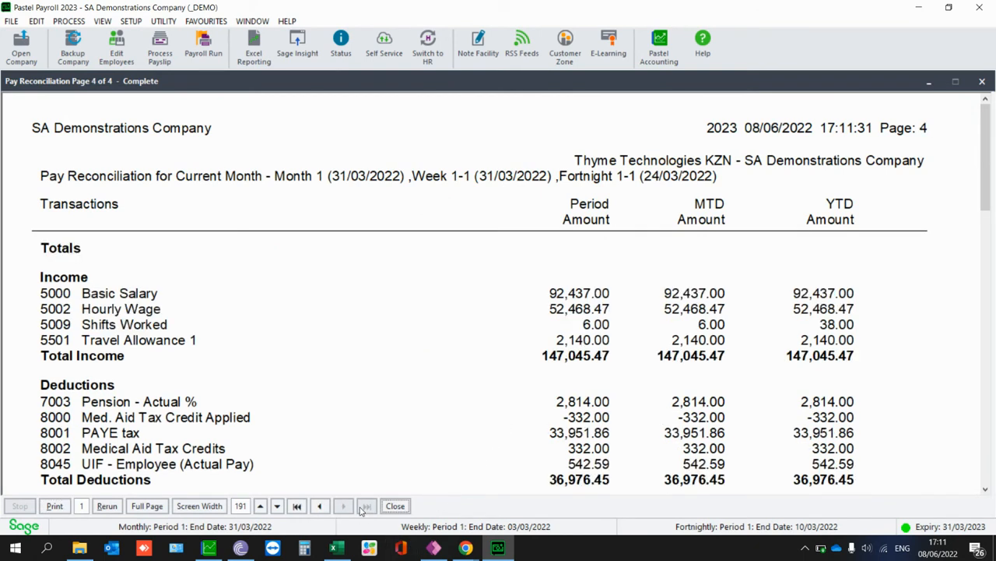
left_click(396, 506)
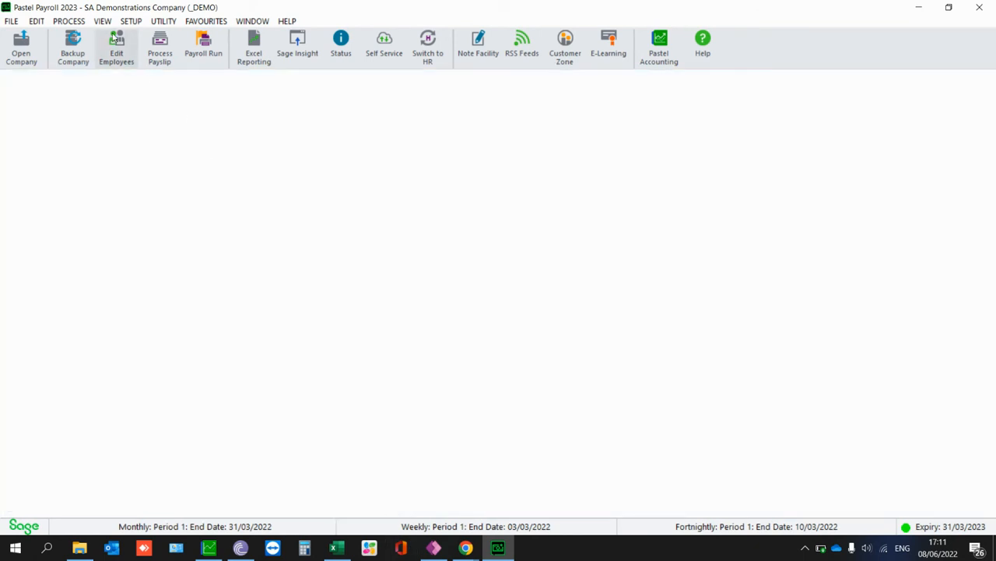
left_click(102, 21)
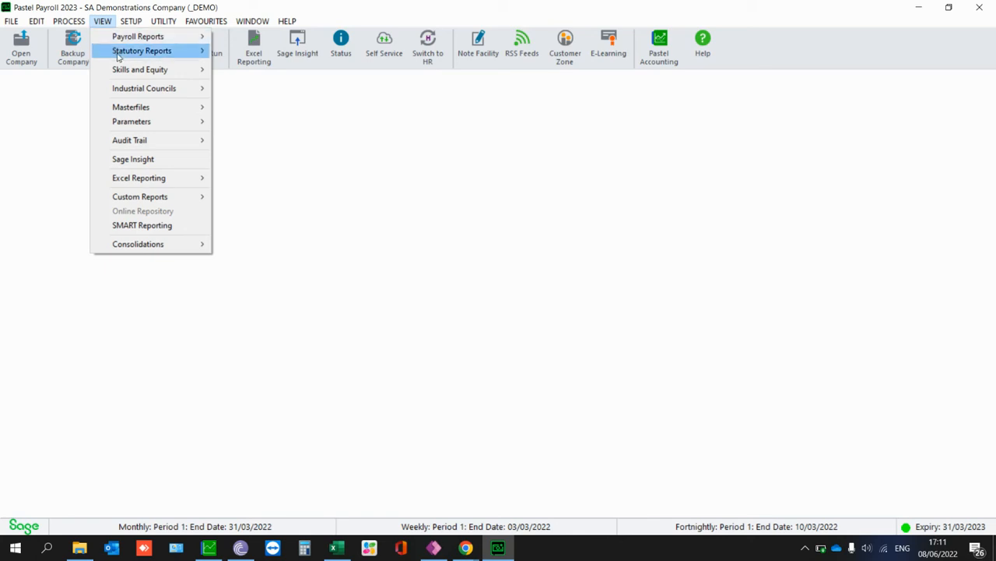
mouse_move(142, 51)
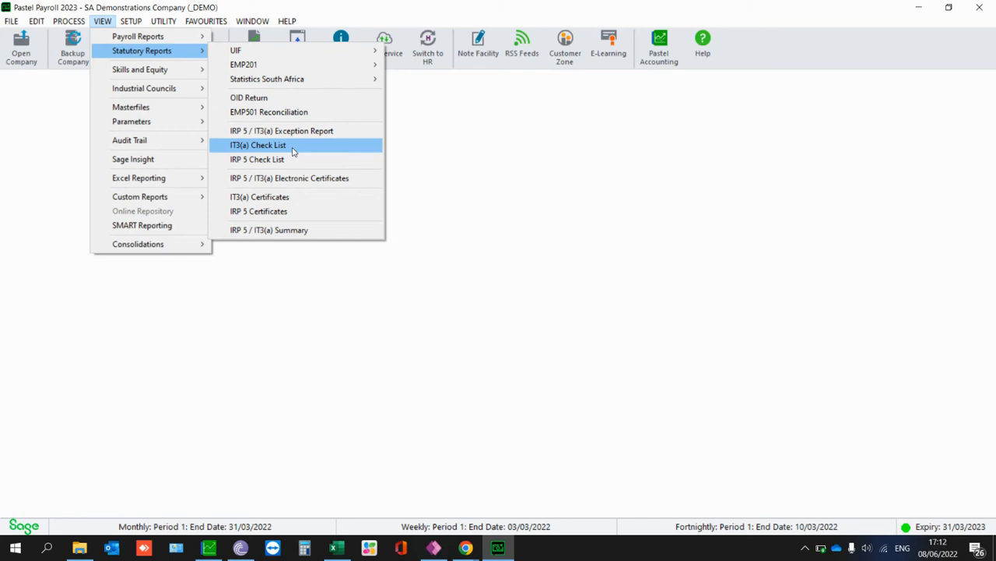
left_click(499, 229)
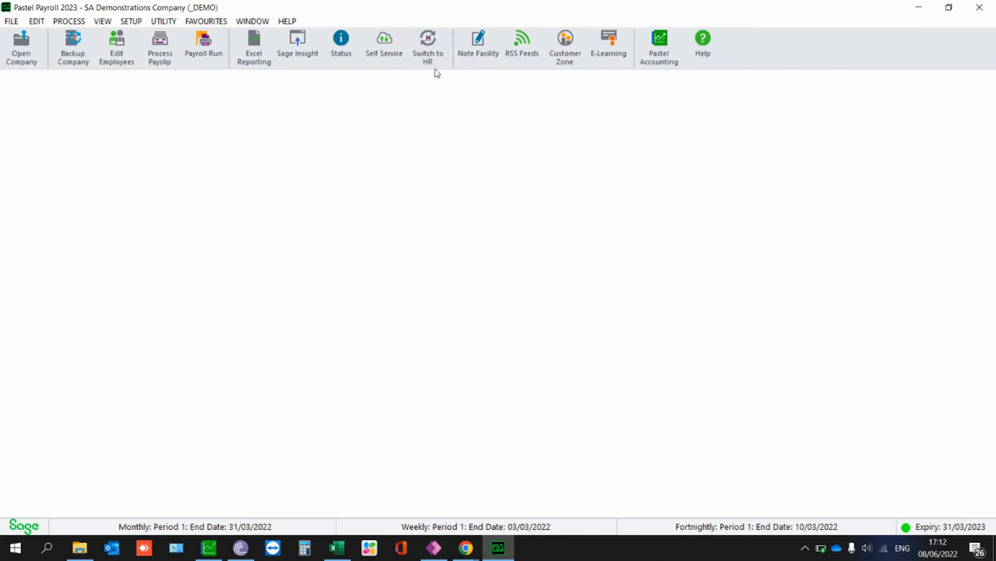
- Switch to the HR module and reopen the _DEMO SA Demonstrations Company with its password
left_click(432, 60)
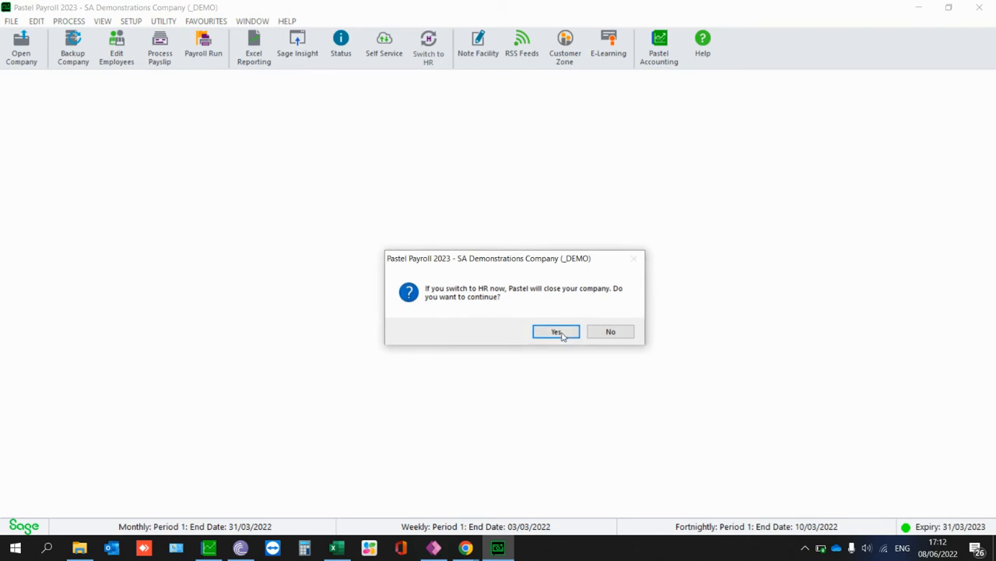
left_click(555, 334)
left_click(21, 47)
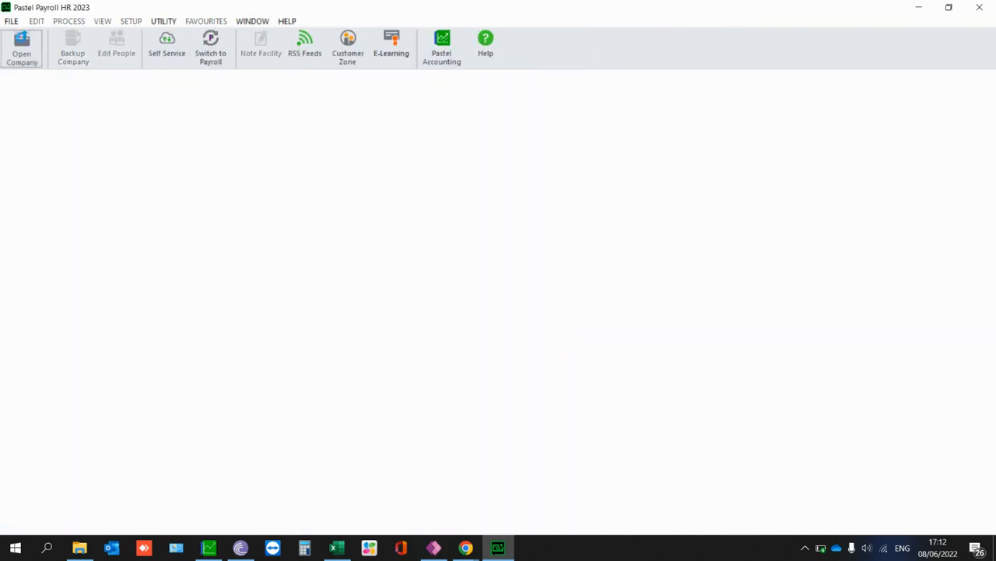
left_click(615, 238)
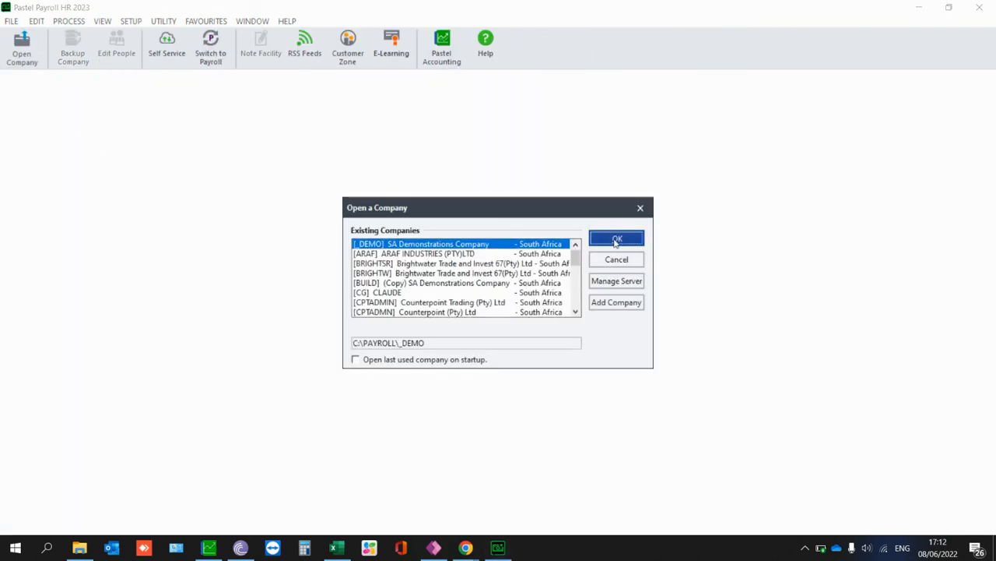
type("****")
key("Return")
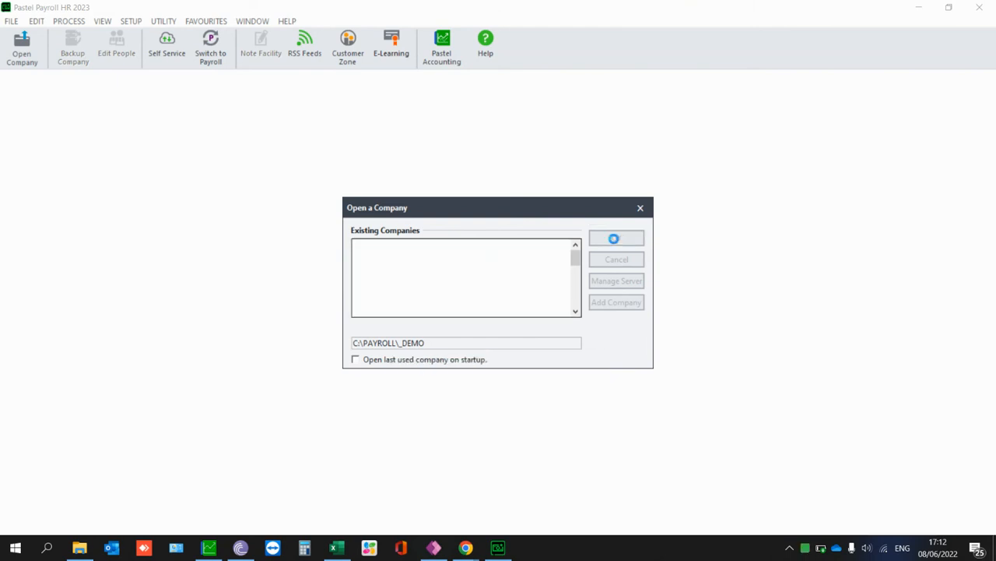
- Review the disciplinary steps list under Edit and accept it unchanged
left_click(36, 21)
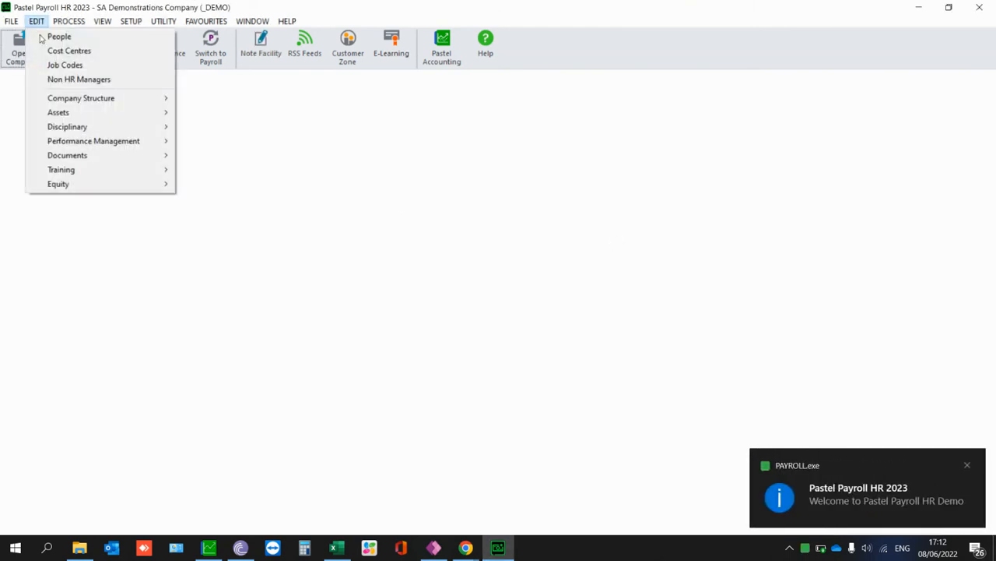
mouse_move(67, 126)
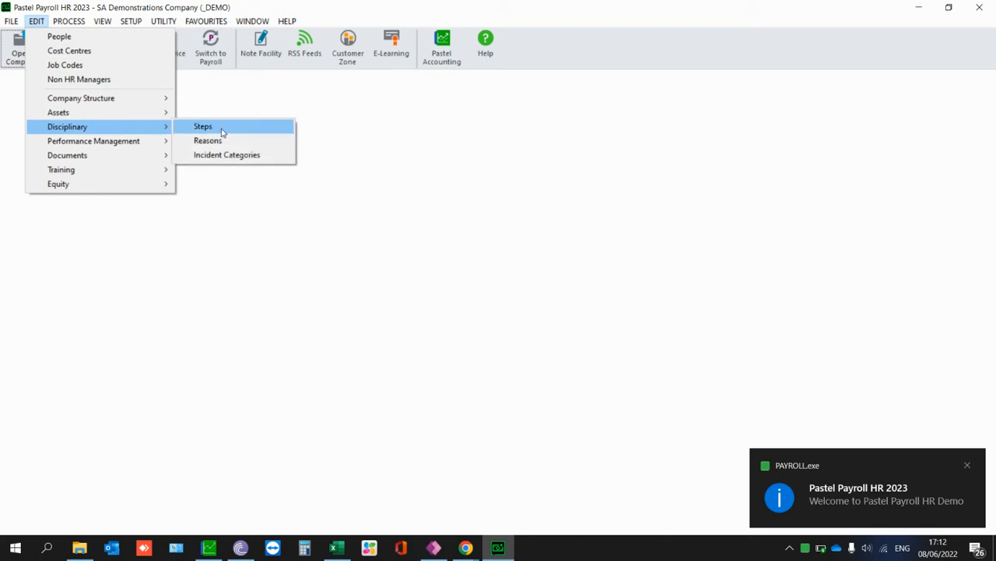
left_click(250, 130)
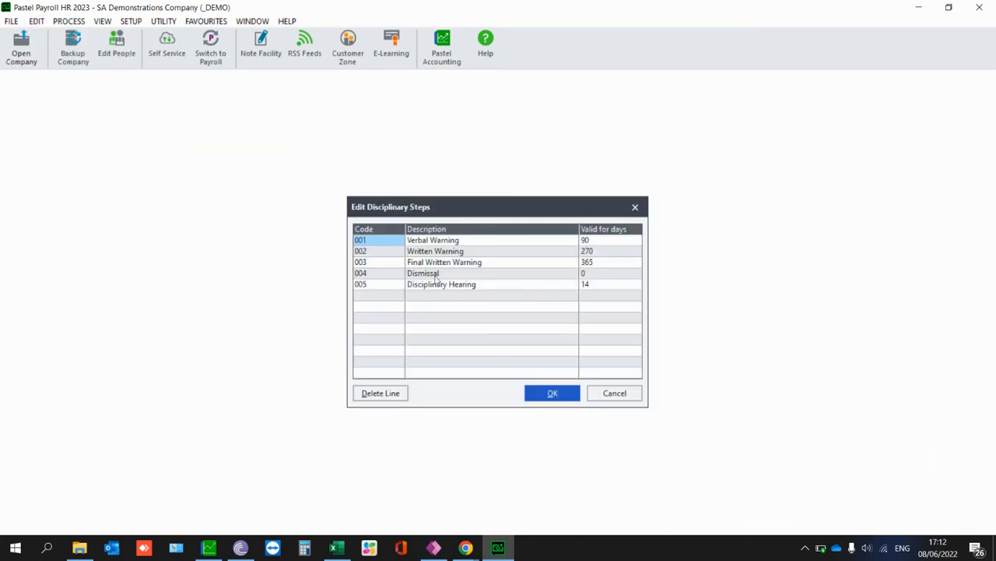
left_click(395, 295)
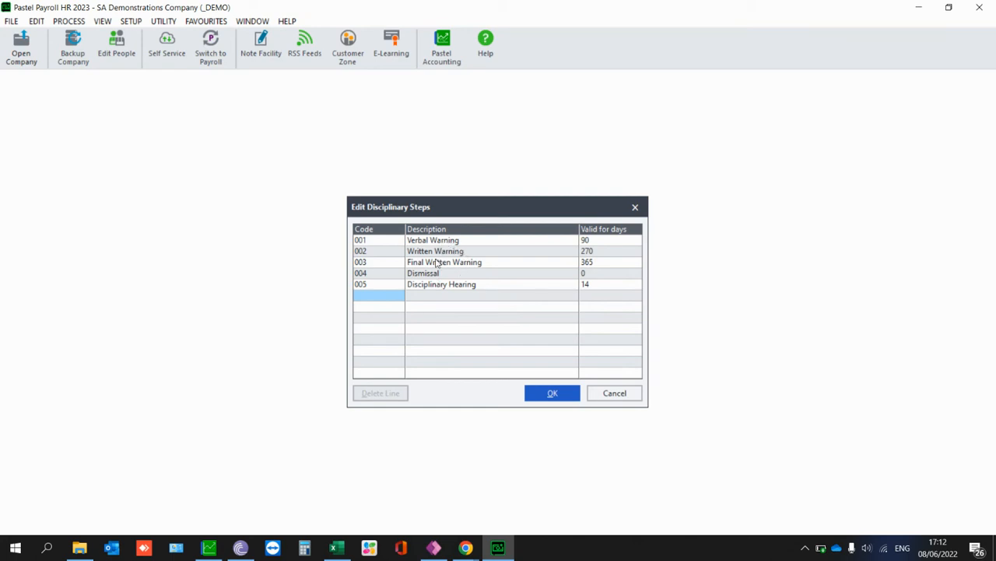
left_click(552, 394)
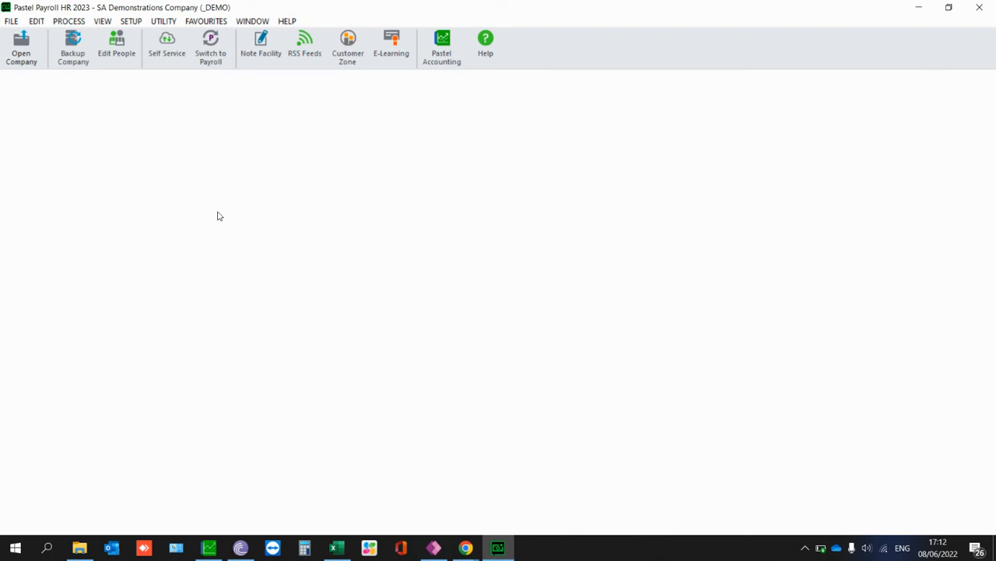
- View the Process > Disciplinary form unused, glance at the HR report categories, then head to the browser
left_click(69, 21)
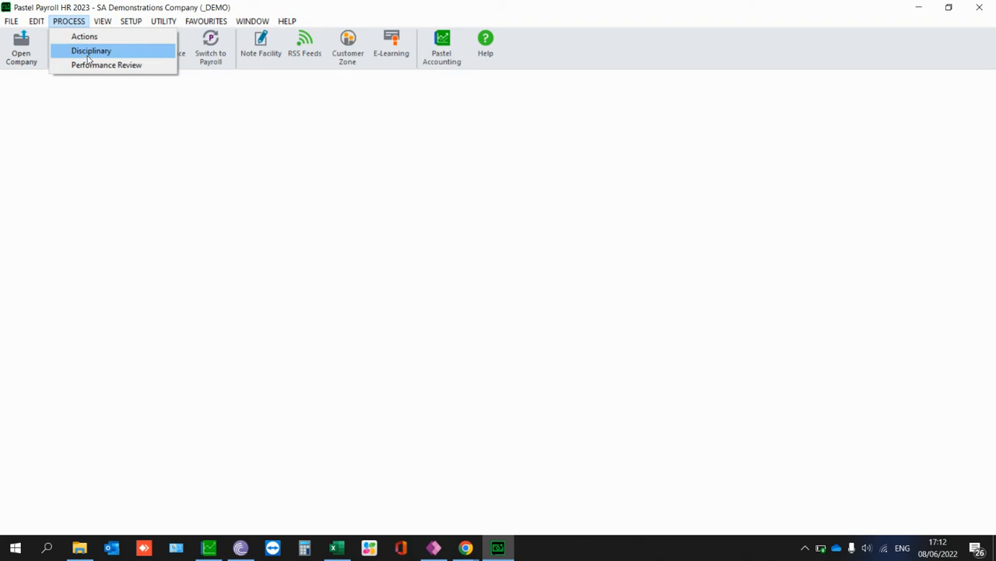
left_click(91, 51)
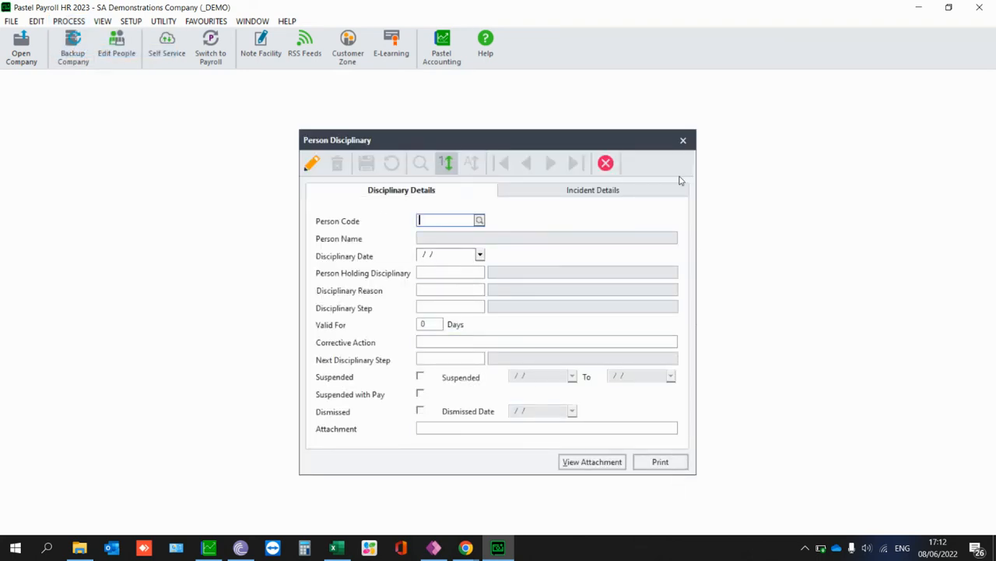
left_click(683, 140)
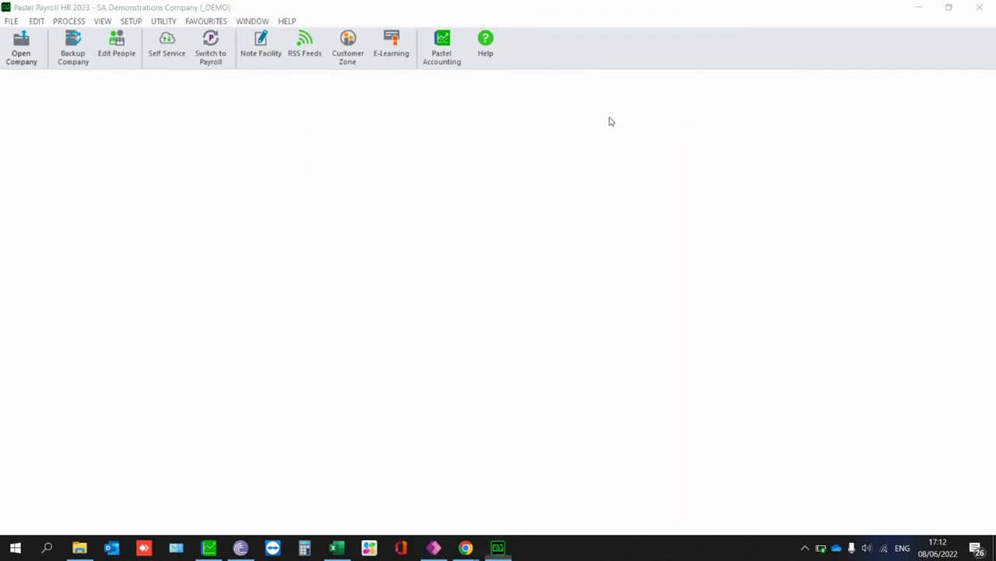
left_click(102, 21)
mouse_move(138, 55)
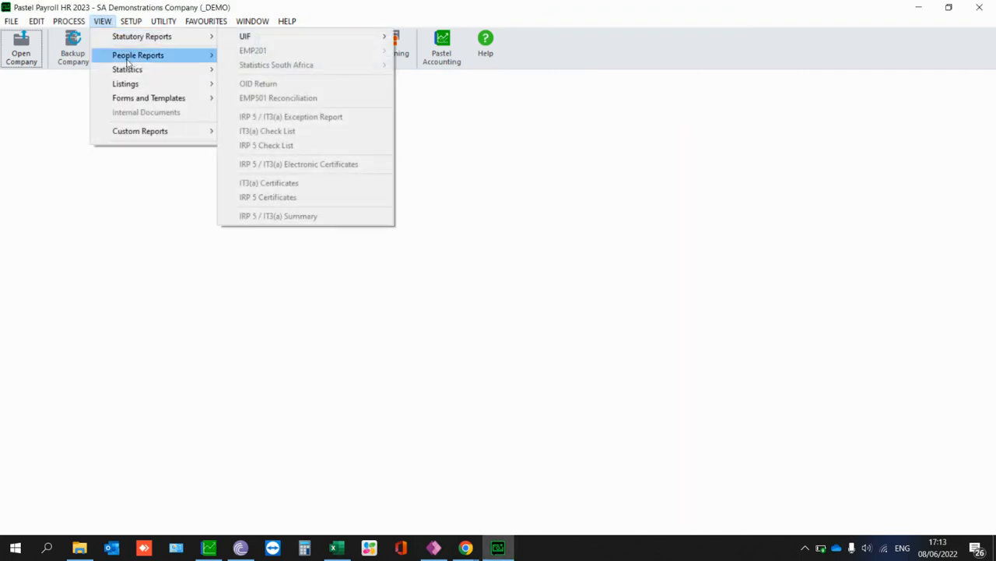
left_click(233, 400)
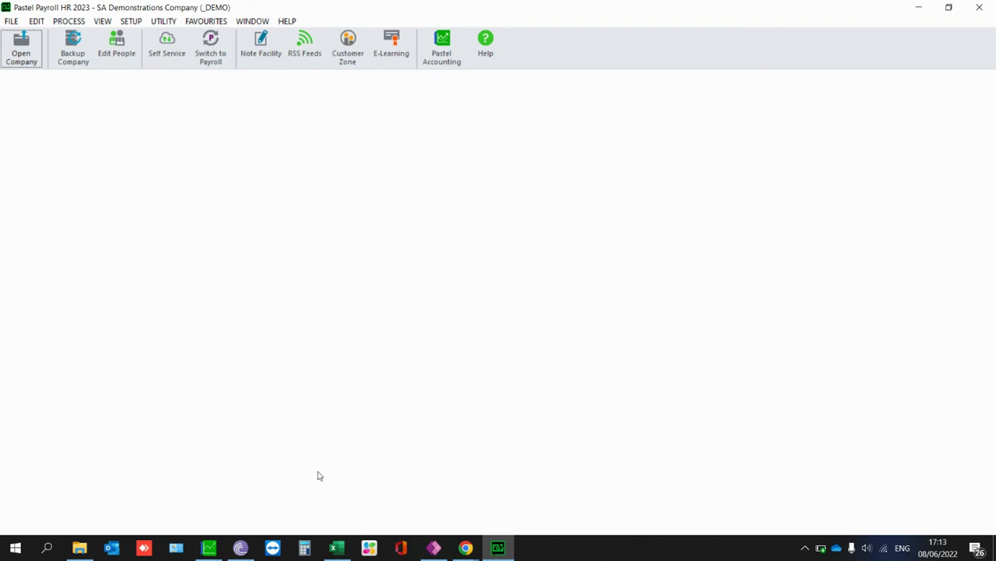
left_click(465, 548)
- Bring the browser forward past Microsoft Stream and show the Sage Self Service home dashboard
left_click(417, 476)
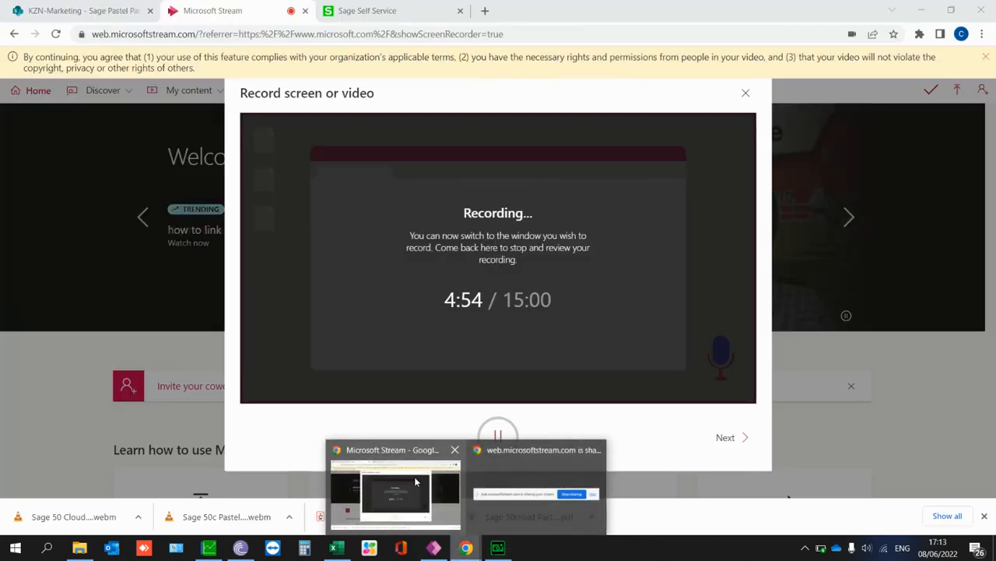
left_click(394, 10)
left_click(306, 96)
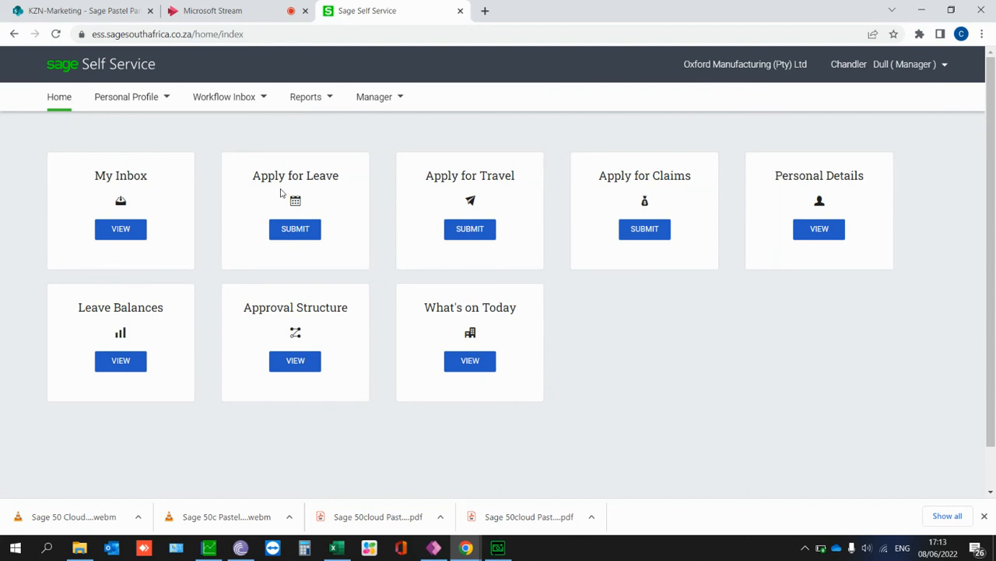
- Start a leave application in Self Service with Annual Leave as the leave type
left_click(295, 228)
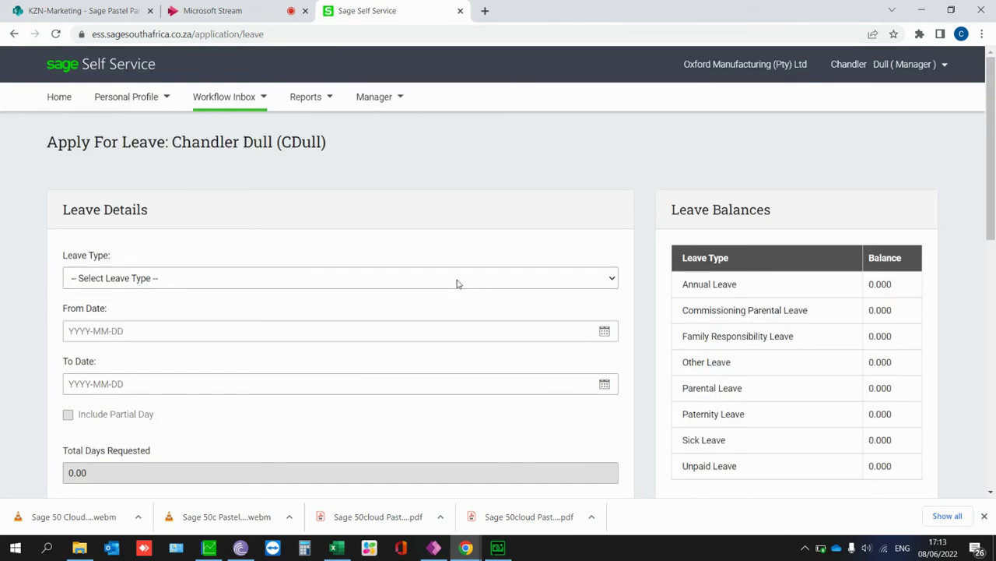
left_click(459, 279)
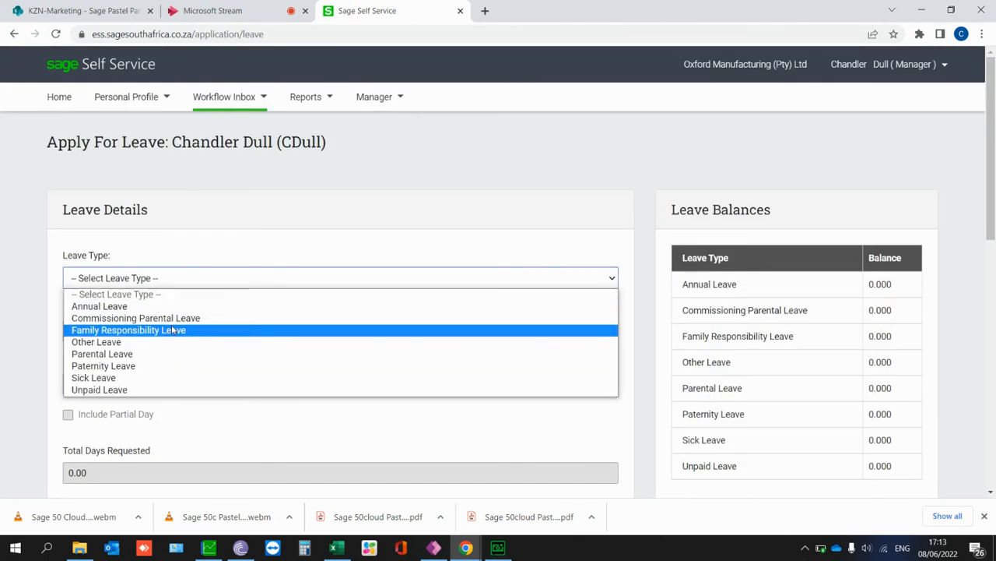
left_click(109, 305)
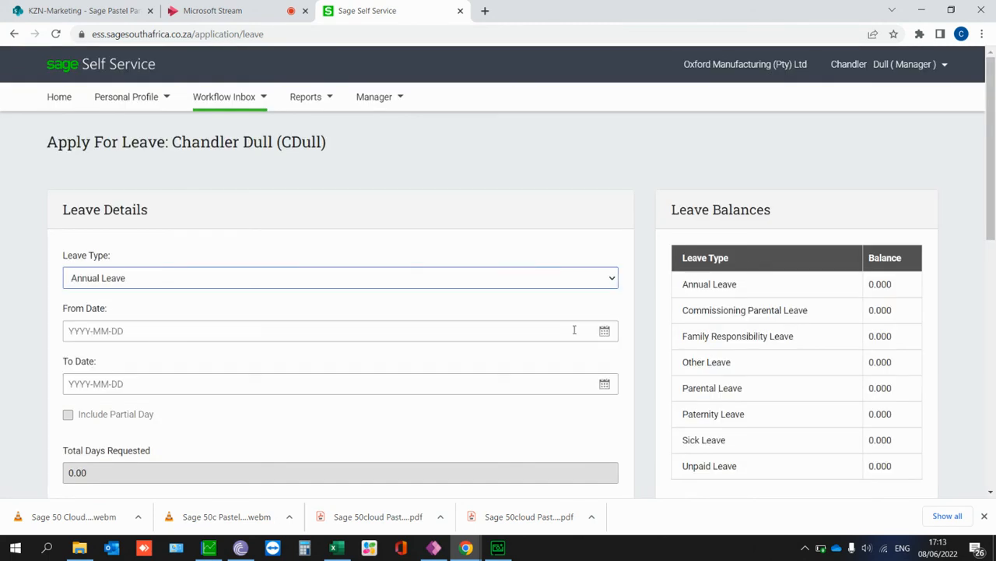
left_click_drag(990, 140, 967, 289)
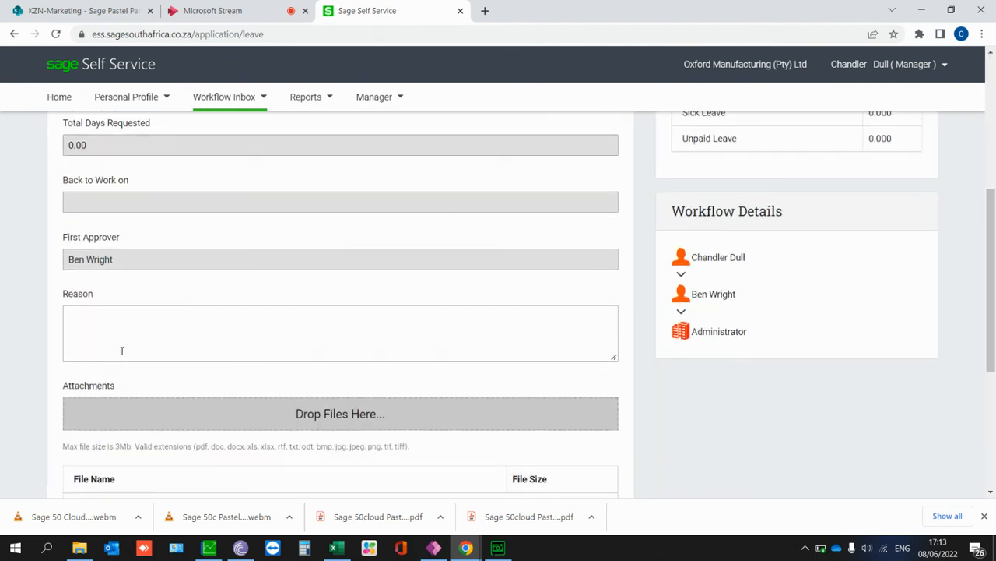
left_click_drag(989, 327, 989, 117)
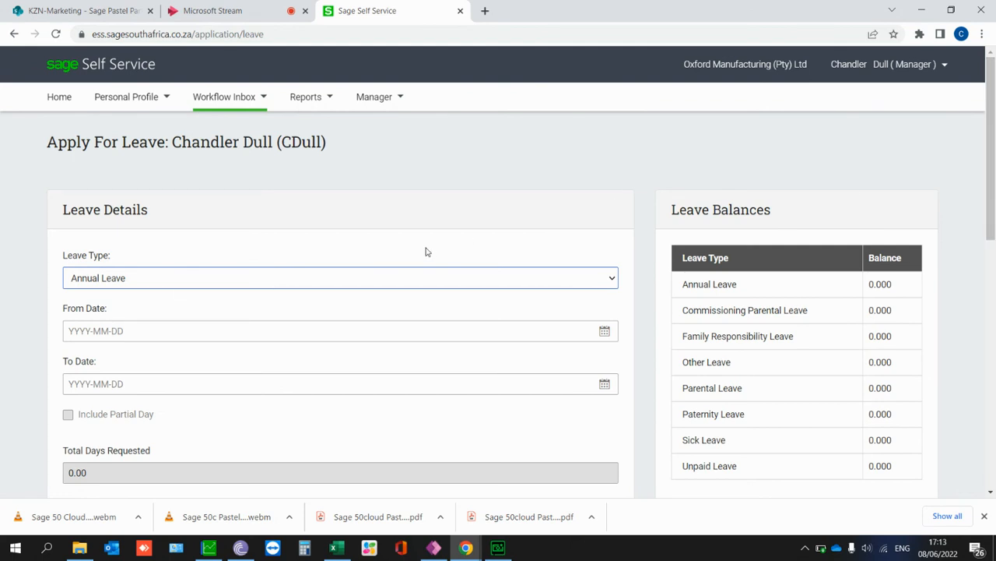
- View the empty payslips list under Personal Profile
left_click(132, 96)
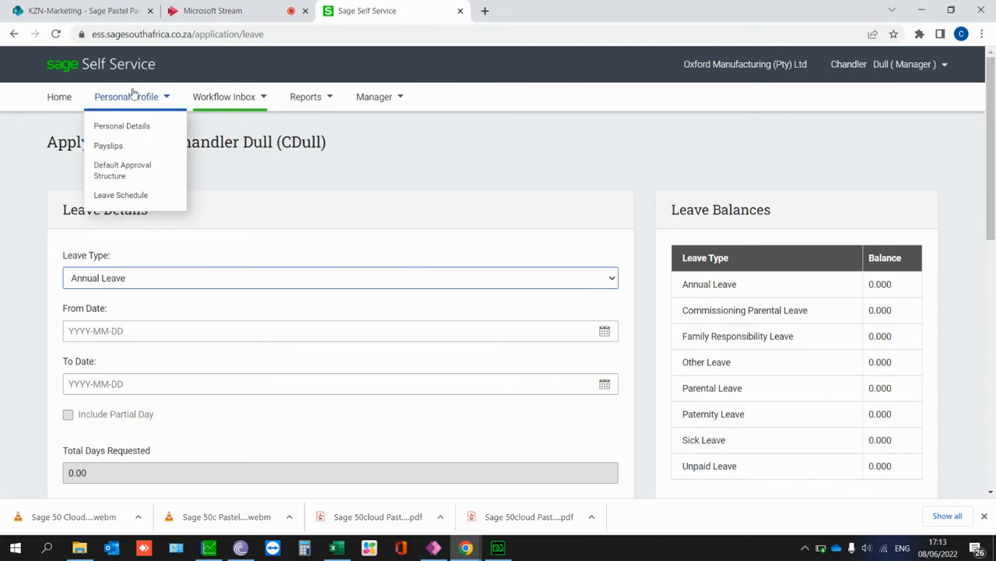
left_click(107, 147)
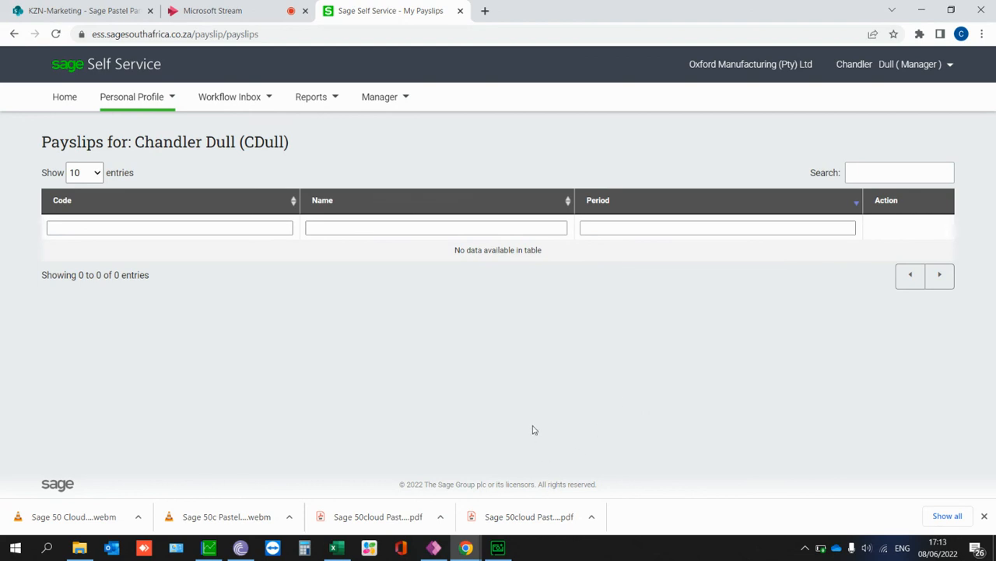
left_click(498, 548)
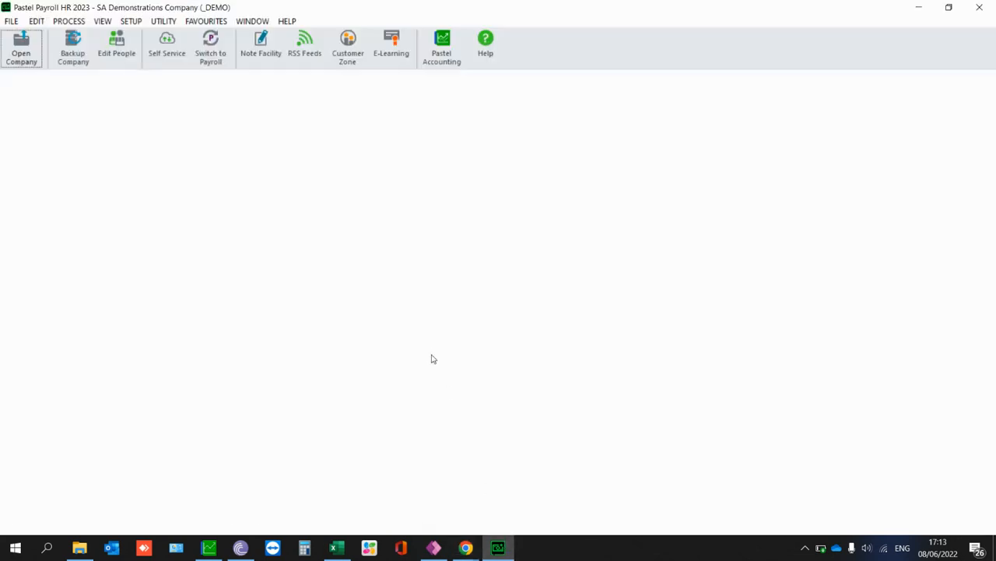